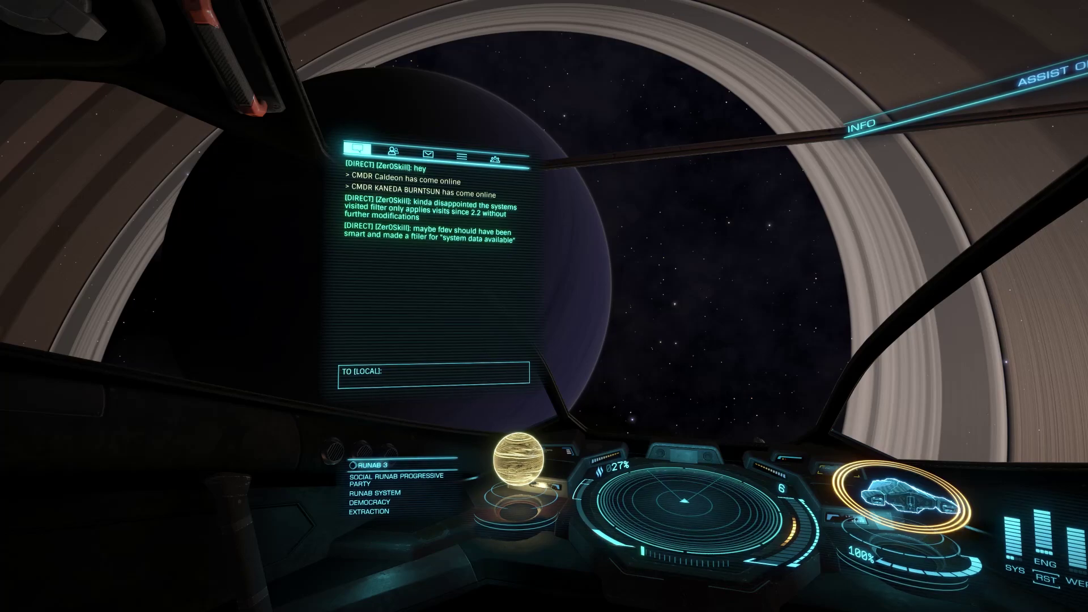
# Open the galaxy map and bring up its map-mode filters for colouring systems by visited stars
pyautogui.press('Escape')
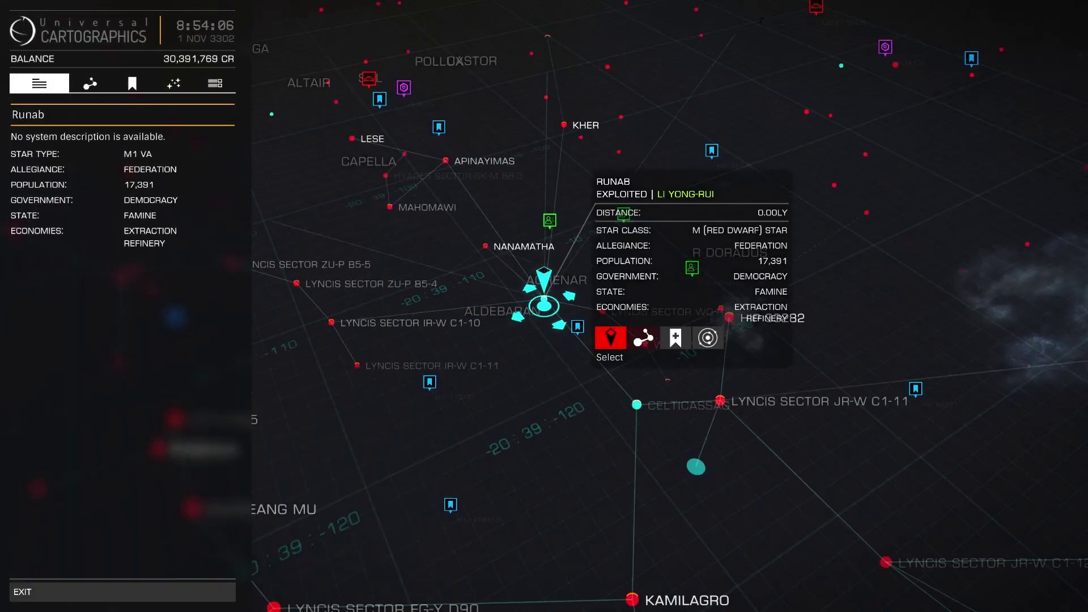
pyautogui.press('e')
pyautogui.press('e')
pyautogui.press('e')
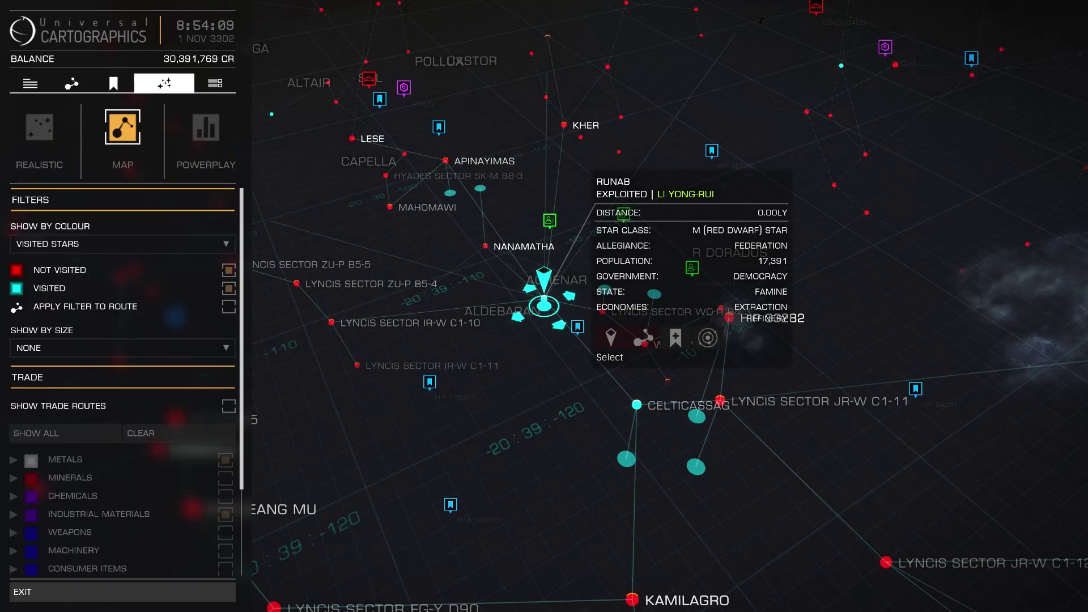
# Examine which systems are coloured as visited and not visited in the region surrounding Sol, Lave and Achenar
pyautogui.scroll(-8, 544, 306)
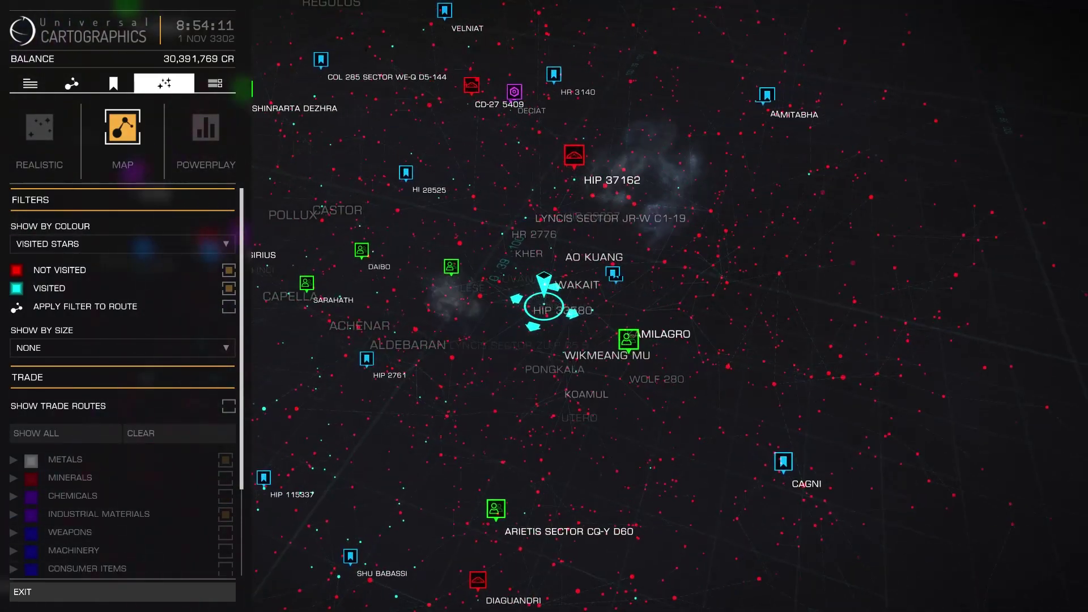
pyautogui.press('a')
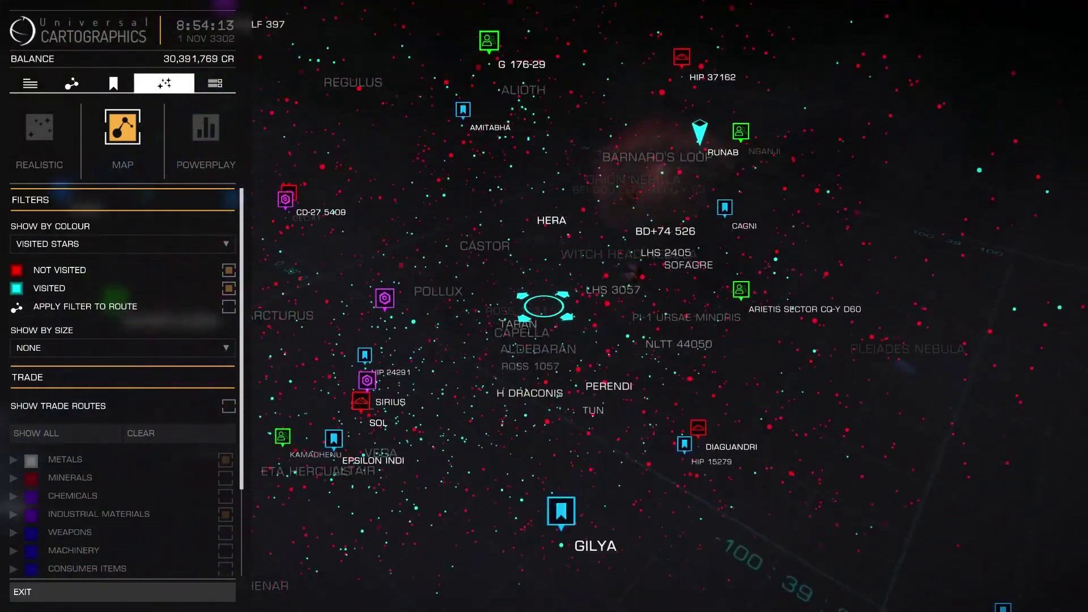
pyautogui.press('Down')
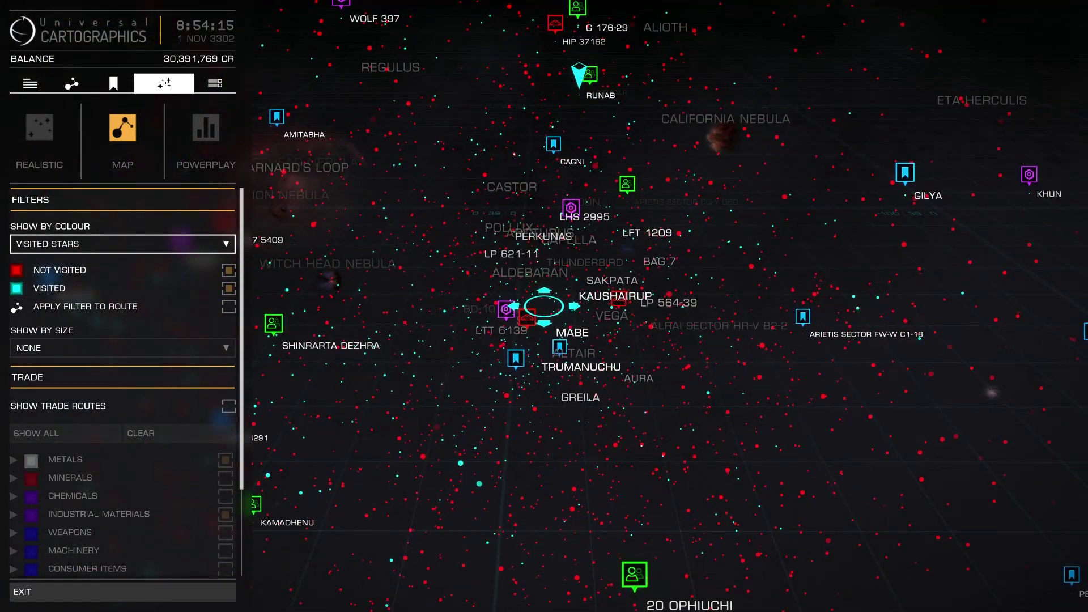
pyautogui.press('q')
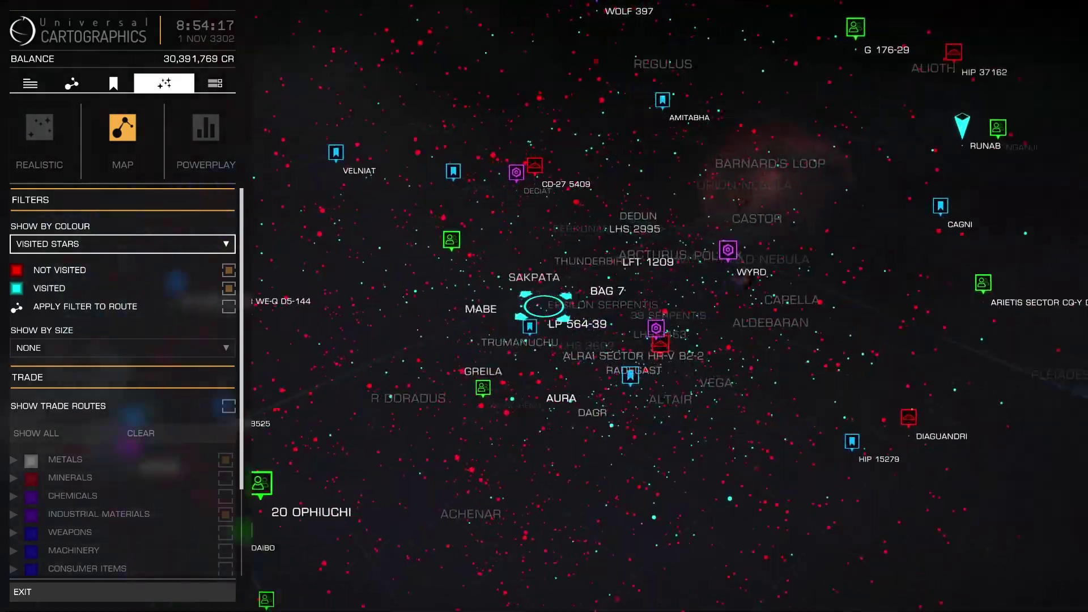
pyautogui.press('q')
pyautogui.press('w')
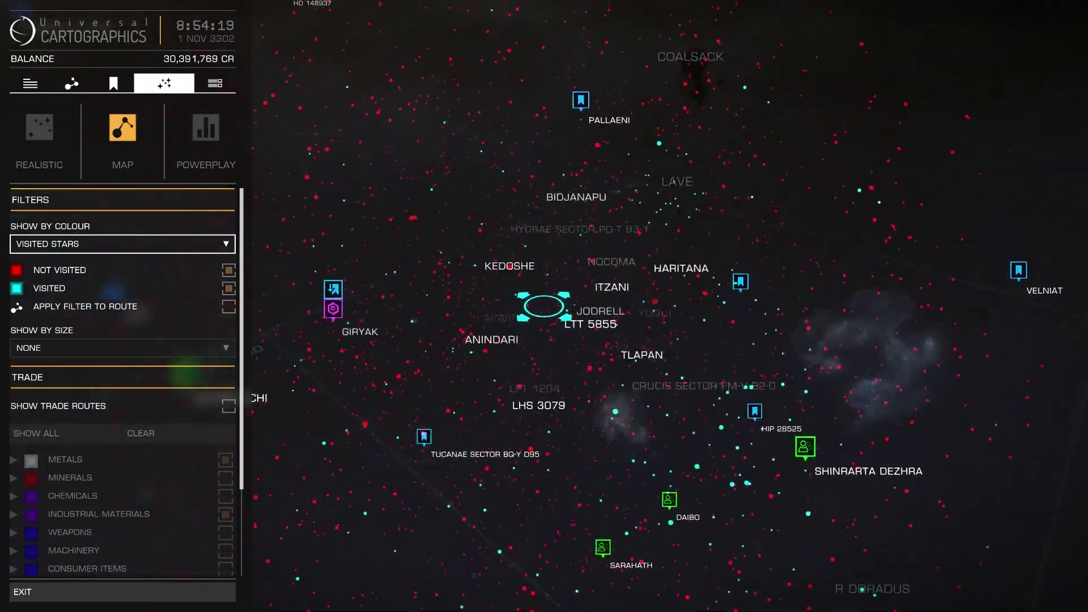
pyautogui.press('q')
pyautogui.press('a')
pyautogui.press('q')
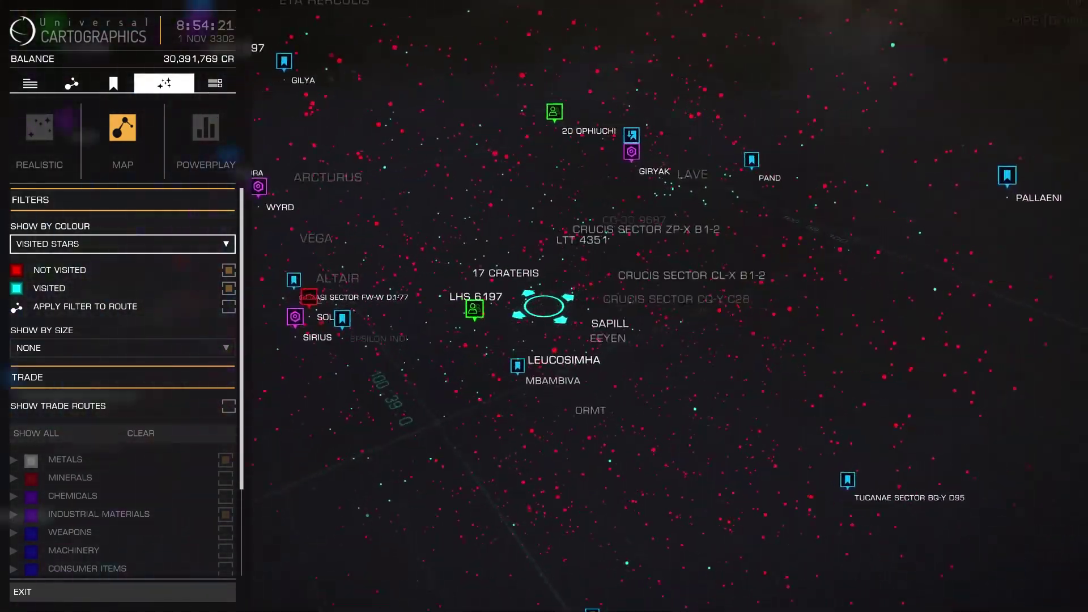
pyautogui.press('a')
pyautogui.press('q')
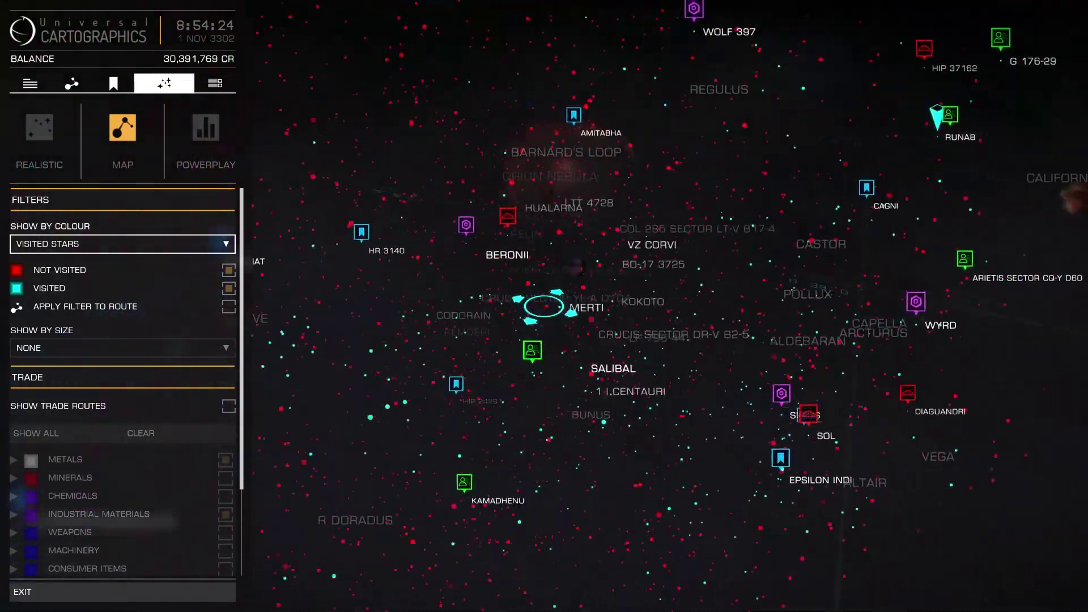
pyautogui.scroll(-5, 544, 306)
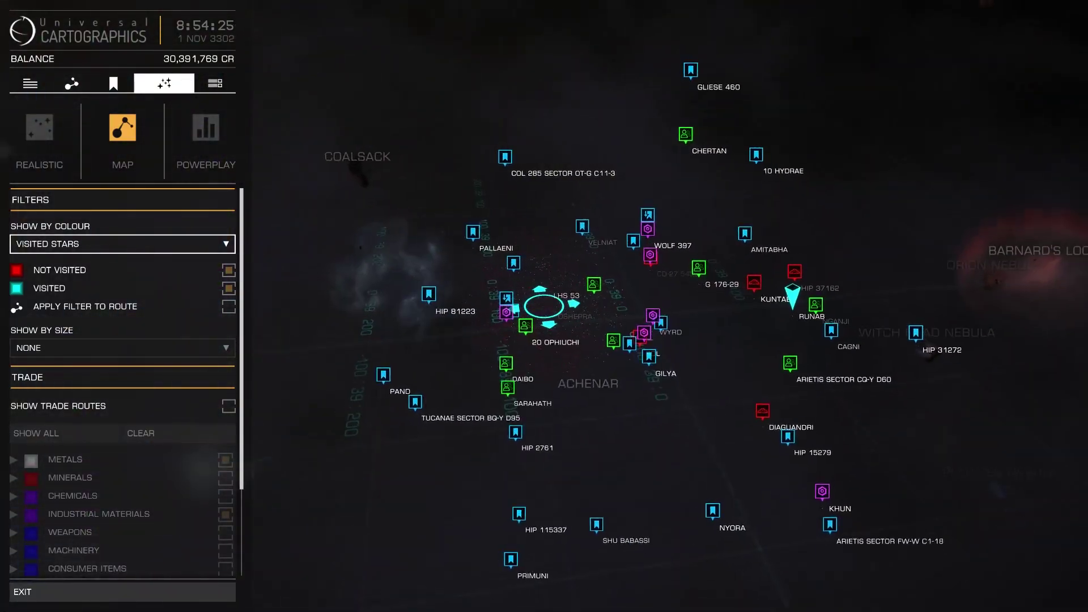
pyautogui.scroll(5, 544, 306)
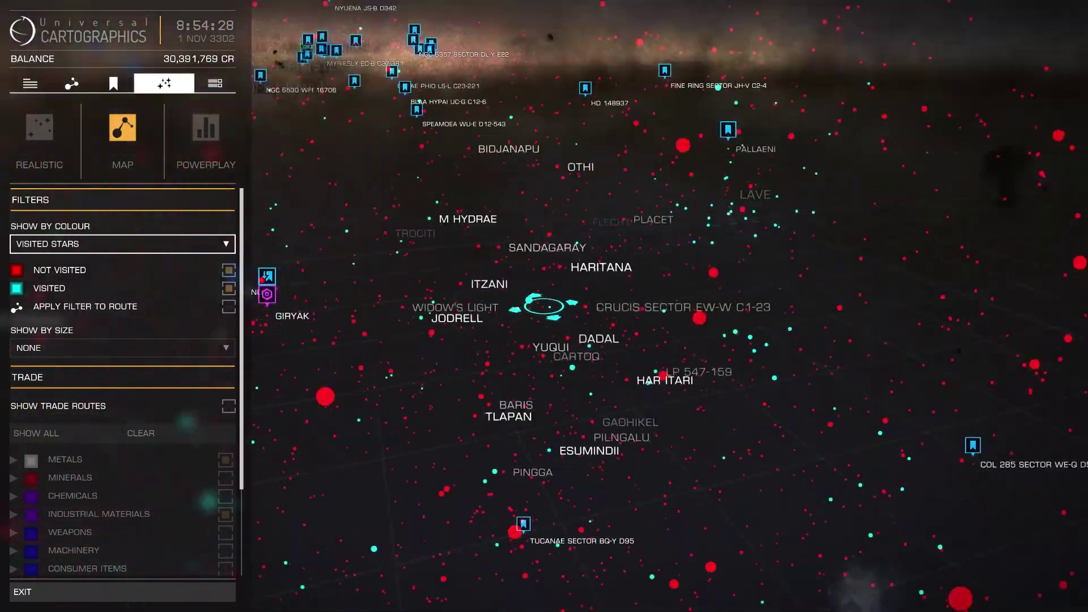
pyautogui.press('w')
pyautogui.scroll(-5, 544, 306)
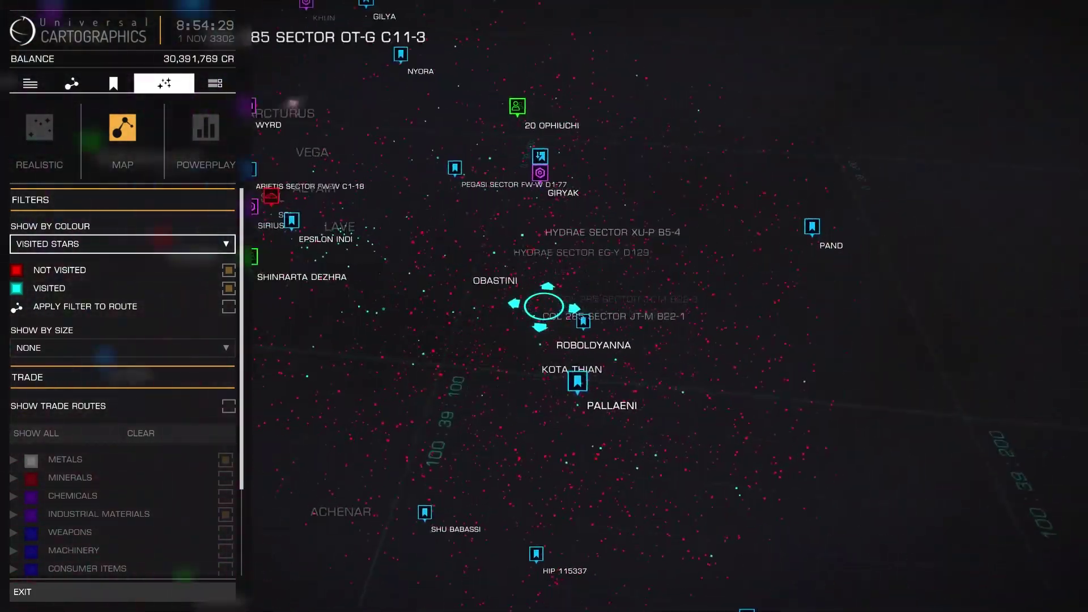
pyautogui.press('w')
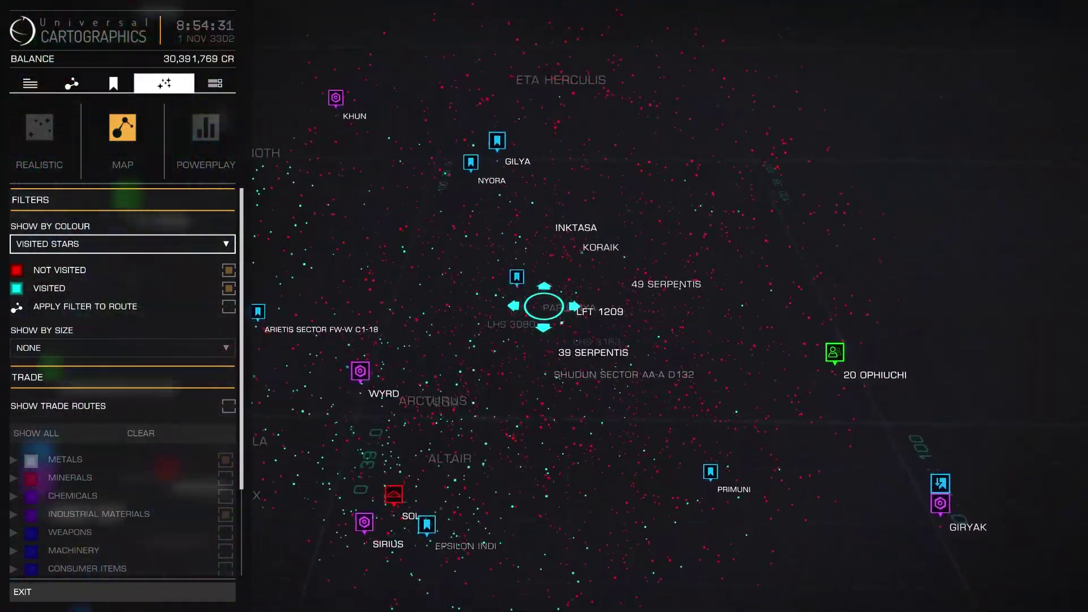
pyautogui.scroll(-5, 544, 306)
pyautogui.press('w')
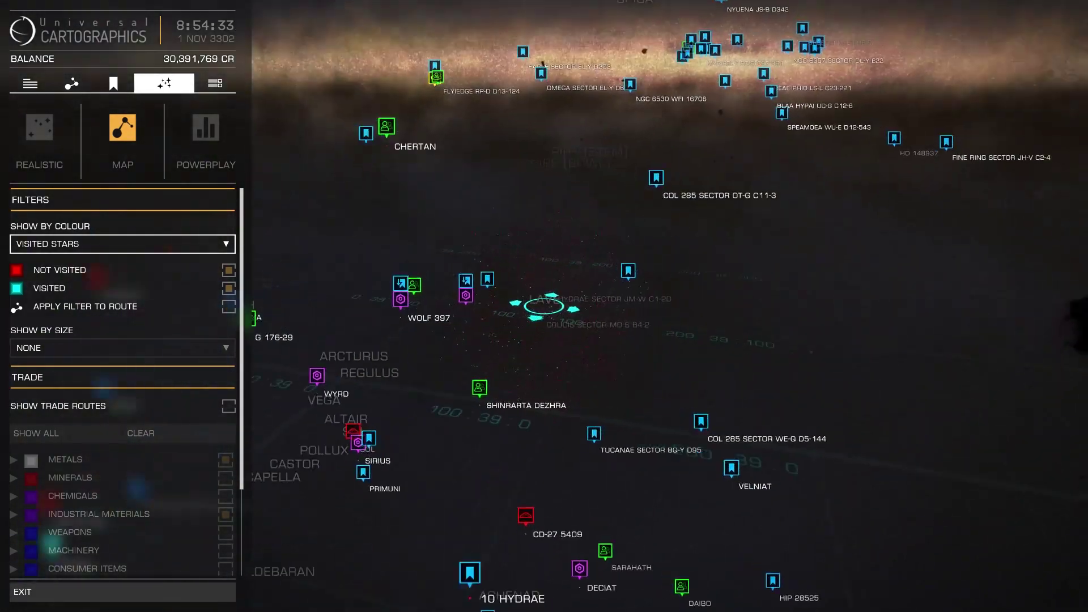
pyautogui.press('w')
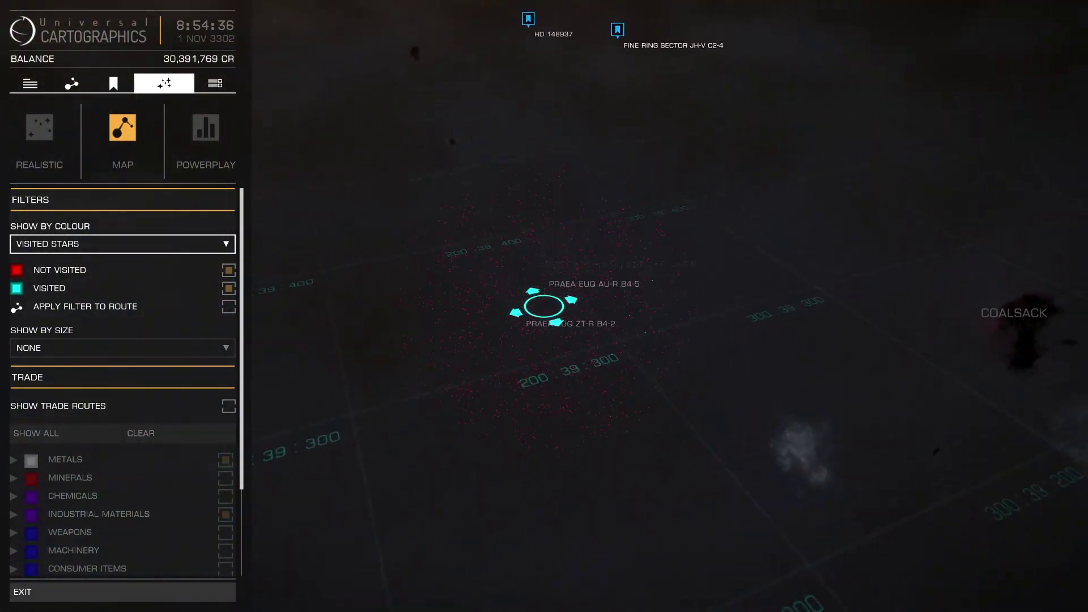
# Examine the visited-star colouring in the outlying Lupus Dark Region, Pipe (Stem) and Col 359 sectors
pyautogui.press('a')
pyautogui.press('q')
pyautogui.press('r')
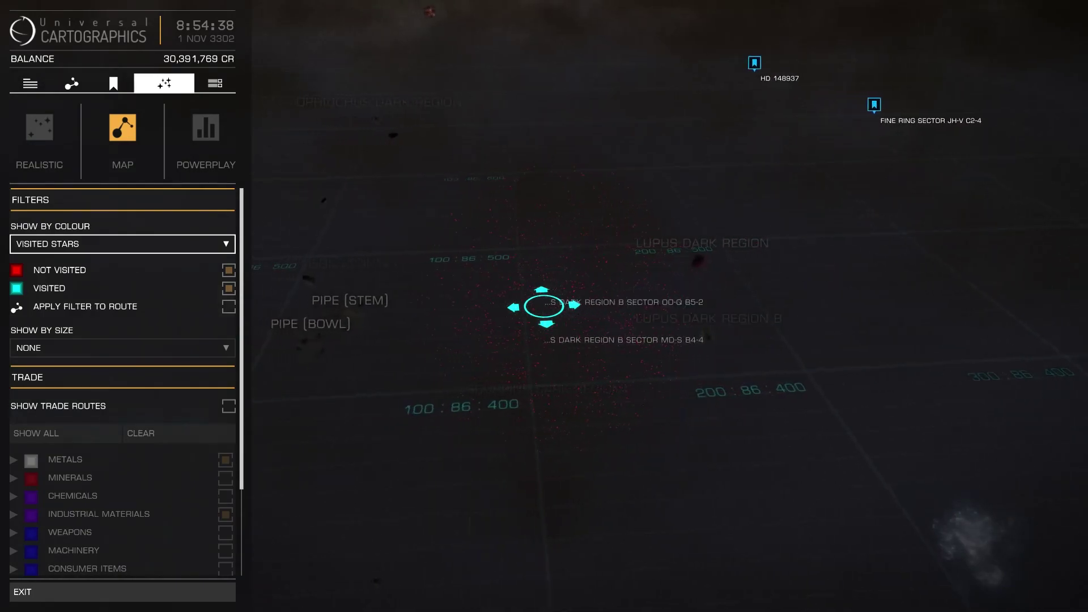
pyautogui.press('a')
pyautogui.press('w')
pyautogui.press('f')
pyautogui.press('a')
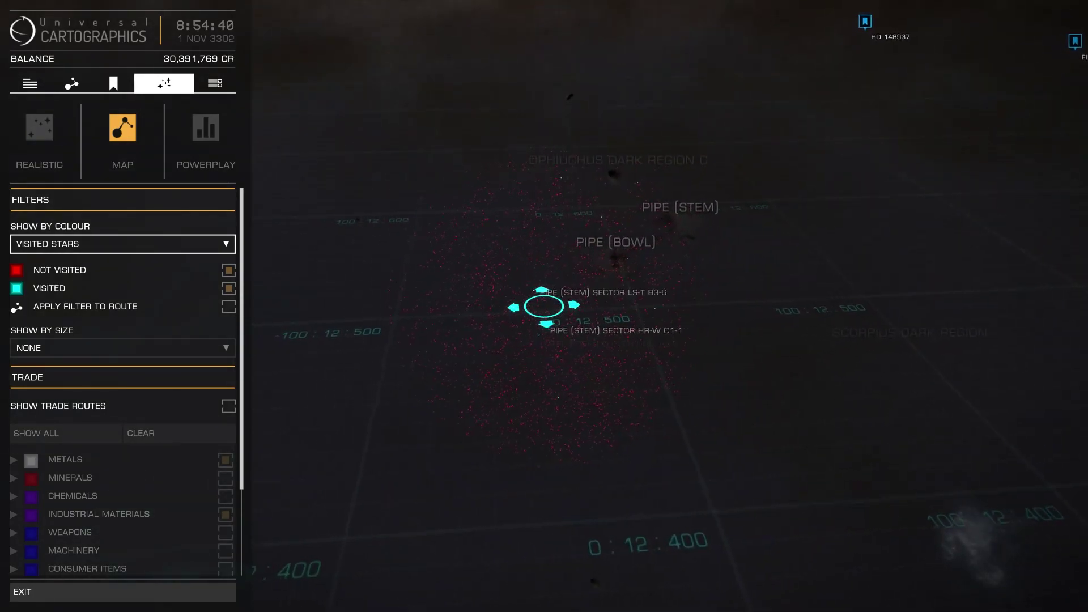
pyautogui.press('w')
pyautogui.press('w')
pyautogui.press('f')
pyautogui.press('e')
pyautogui.press('r')
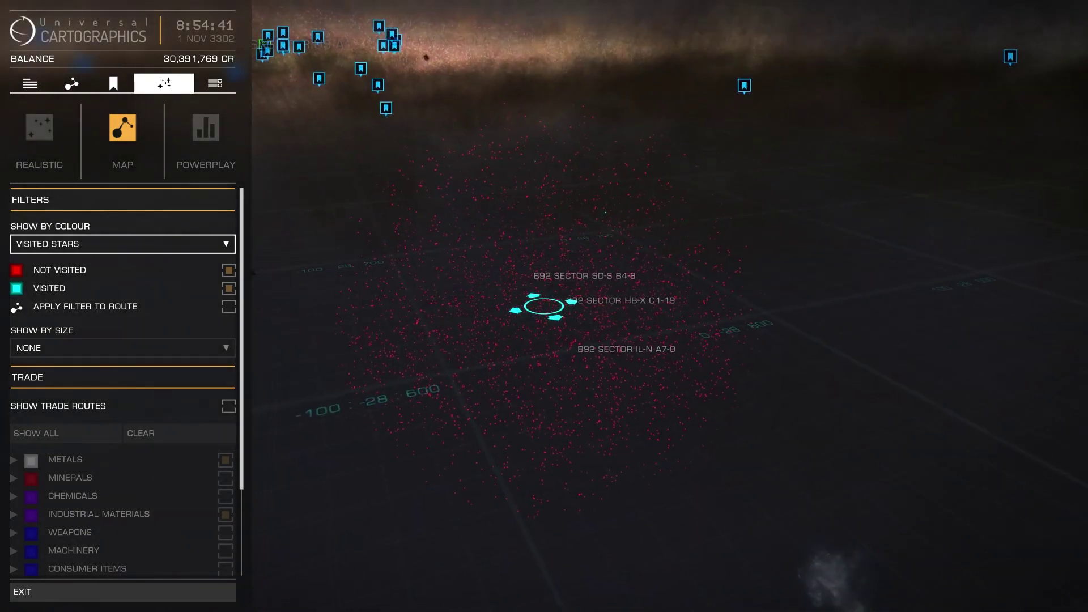
pyautogui.press('w')
pyautogui.press('a')
pyautogui.press('r')
pyautogui.press('a')
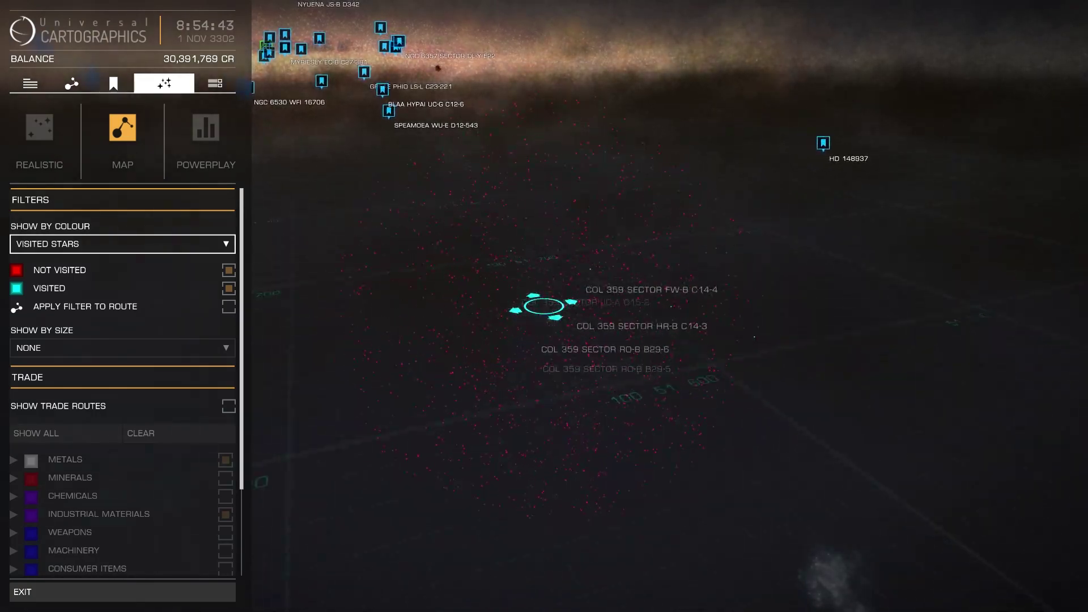
pyautogui.press('w')
pyautogui.press('e')
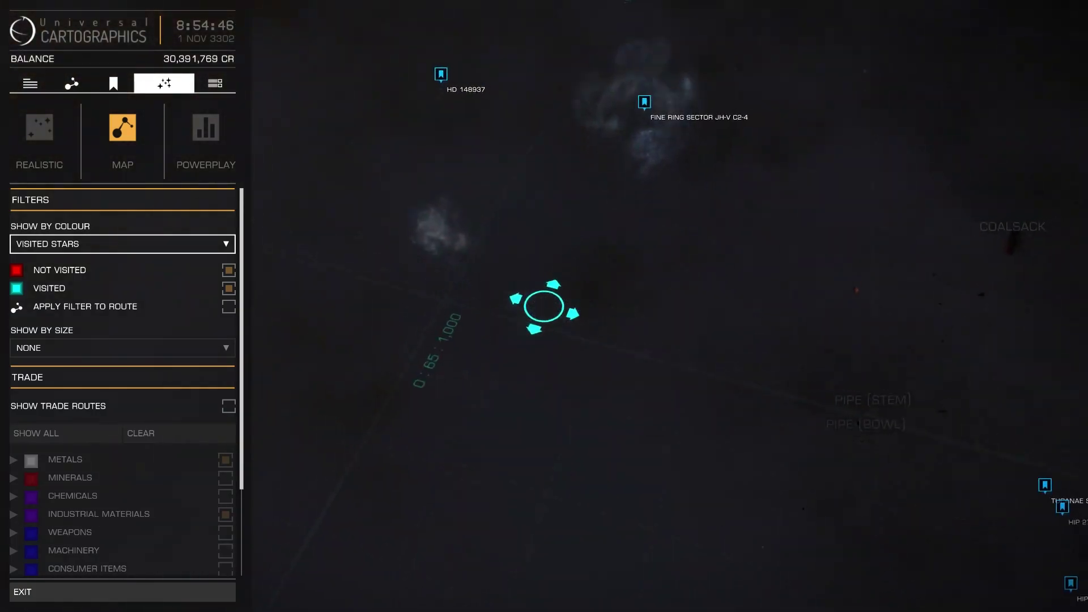
# Examine the visited systems around the bookmarked star in the Fine Ring Sector
pyautogui.press('w')
pyautogui.press('d')
pyautogui.scroll(5, 544, 306)
pyautogui.press('f')
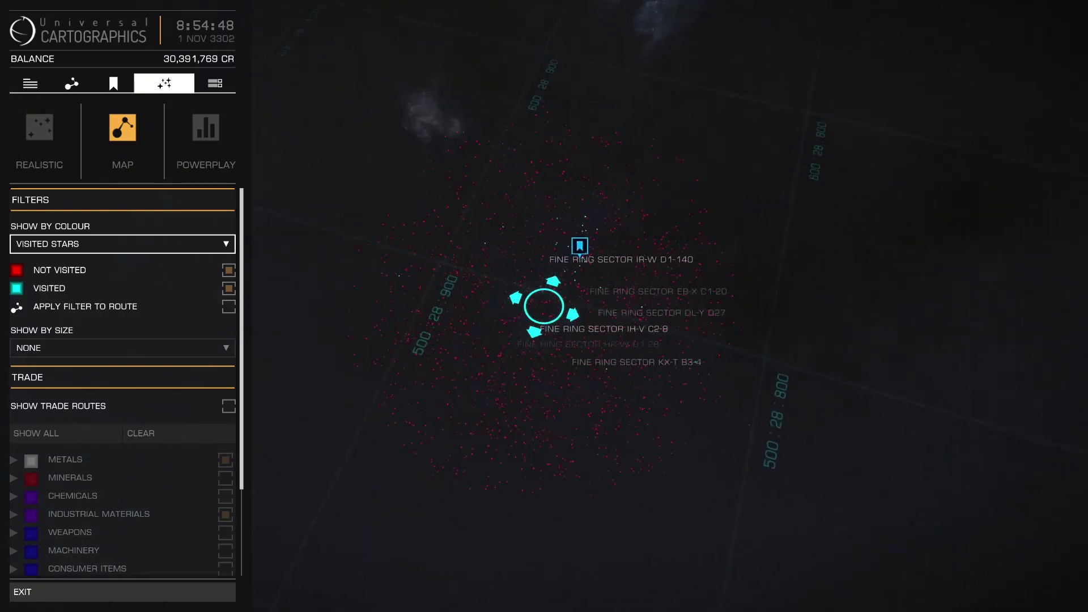
pyautogui.press('q')
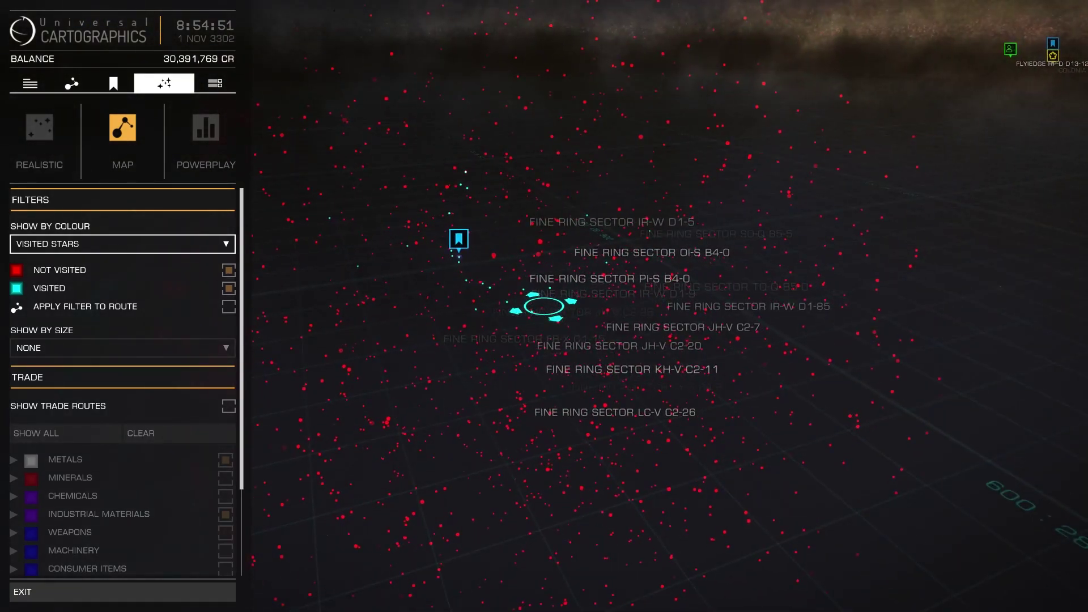
# Switch from the game to the desktop, launch the ED: System Importer and move its window towards the middle of the screen
pyautogui.hotkey('alt', 'Tab')
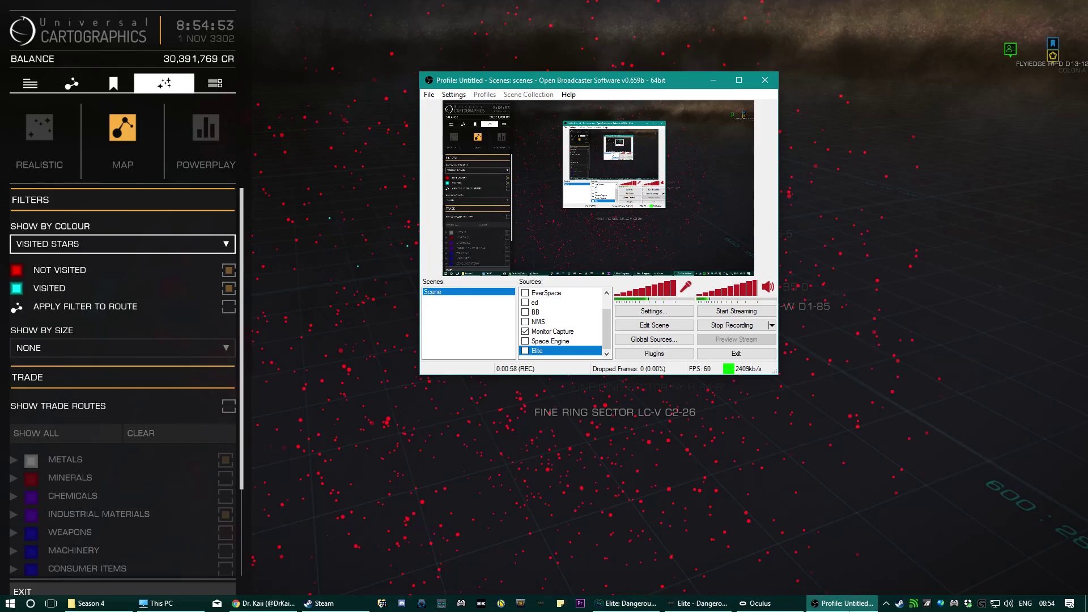
pyautogui.press('super+d')
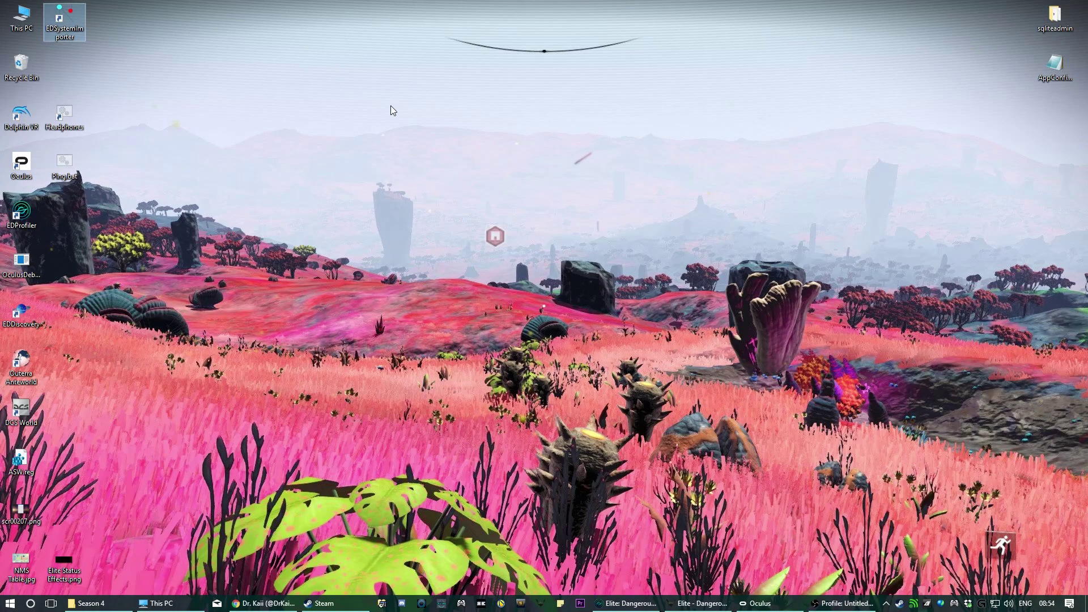
pyautogui.press('Return')
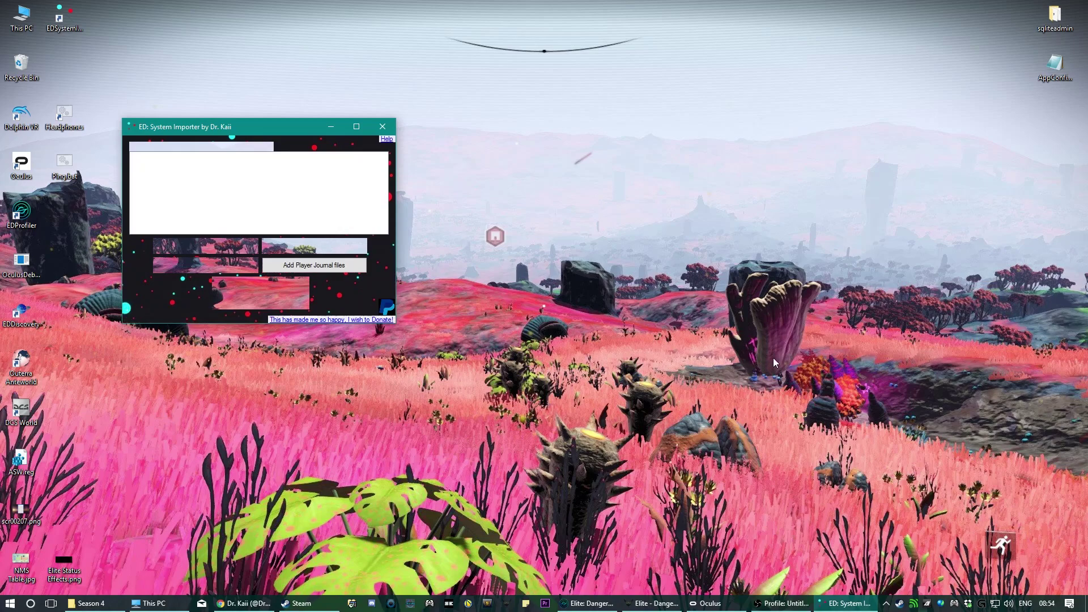
pyautogui.moveTo(264, 121); pyautogui.dragTo(451, 201)
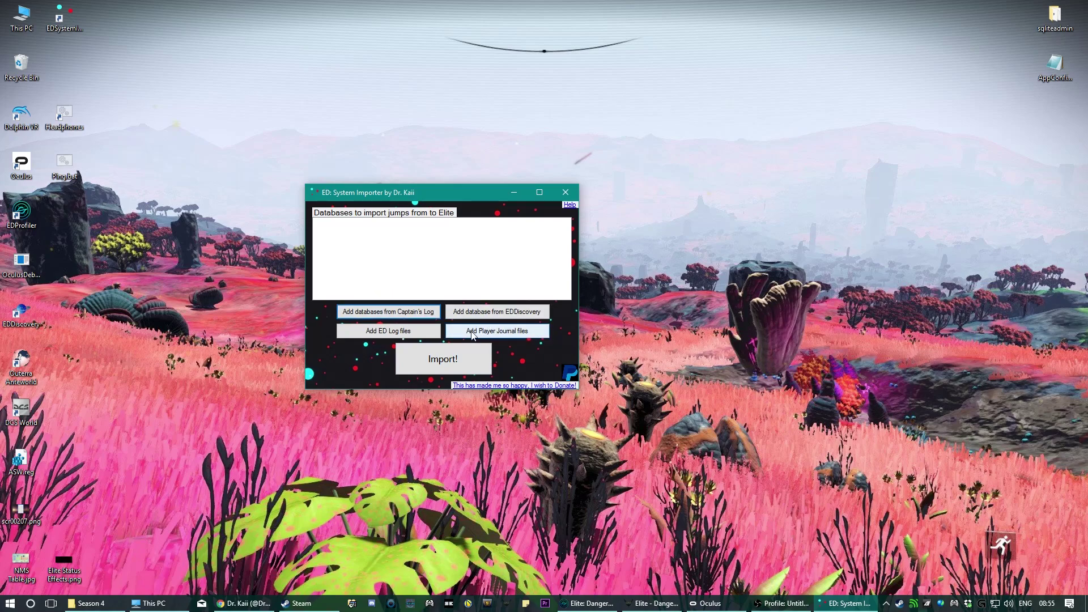
# Add the Captain's Log database DWE Homebound.db from C:\Captain's Log to the databases to import
pyautogui.click(417, 314)
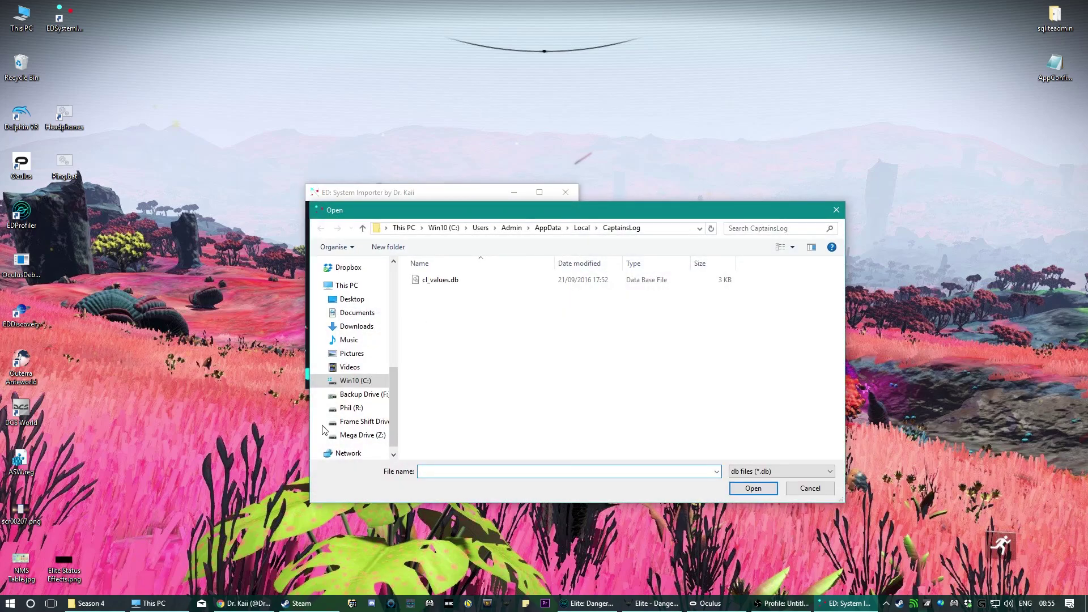
pyautogui.click(346, 381)
pyautogui.scroll(5, 468, 351)
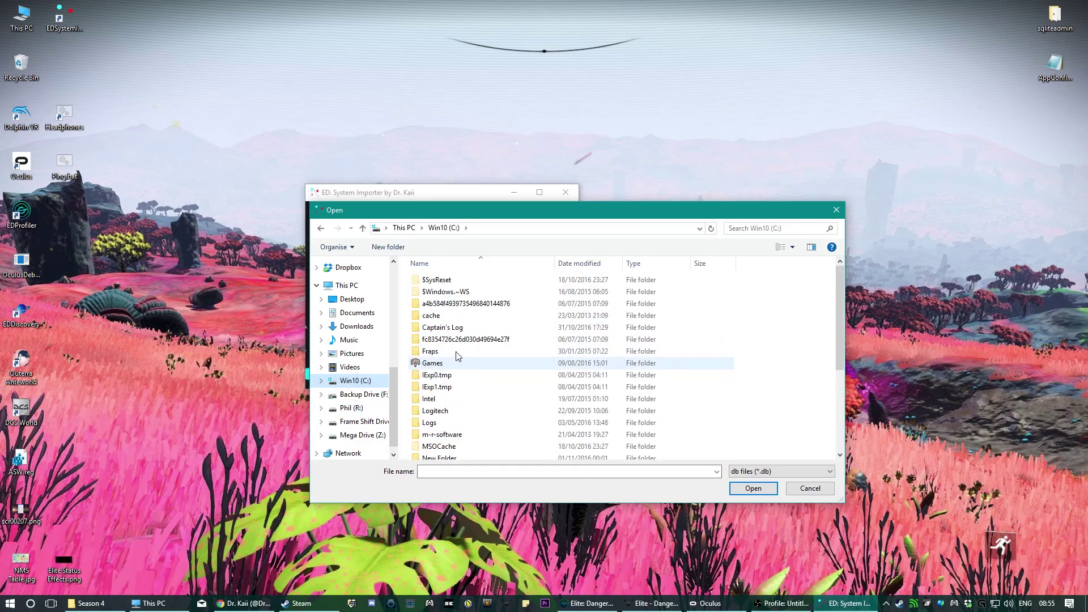
pyautogui.doubleClick(453, 328)
pyautogui.doubleClick(465, 329)
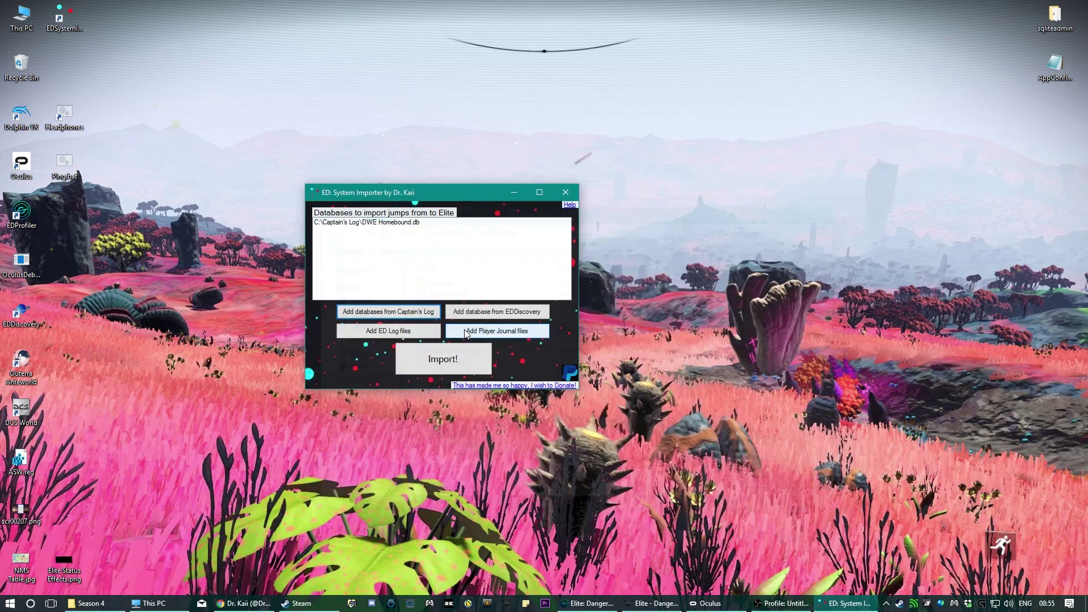
# Add the EDDiscovery database EDDiscovery.sqlite to the import list and dismiss the repeated file prompt
pyautogui.click(478, 313)
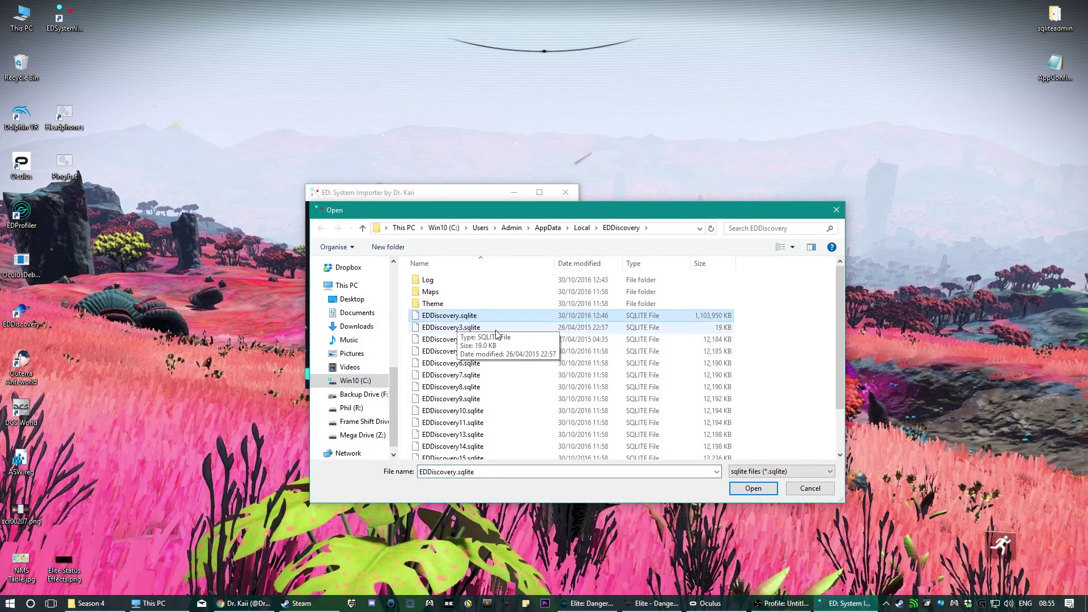
pyautogui.doubleClick(483, 317)
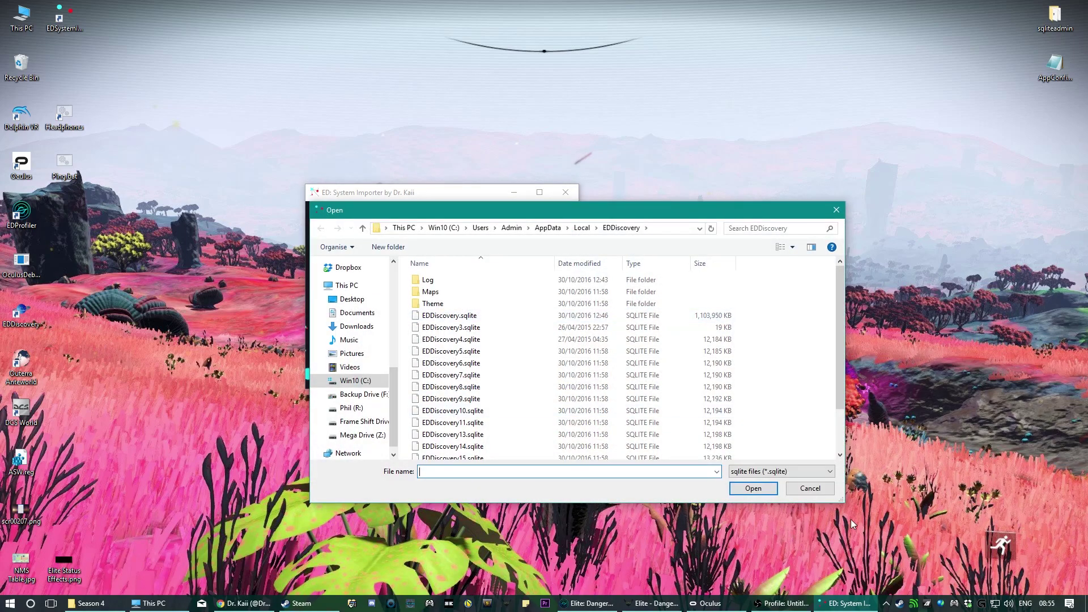
pyautogui.click(807, 489)
# Add the ED log file netLog.161025221652.01.log from the elite-dangerous-64 Logs folder to the import list
pyautogui.click(392, 331)
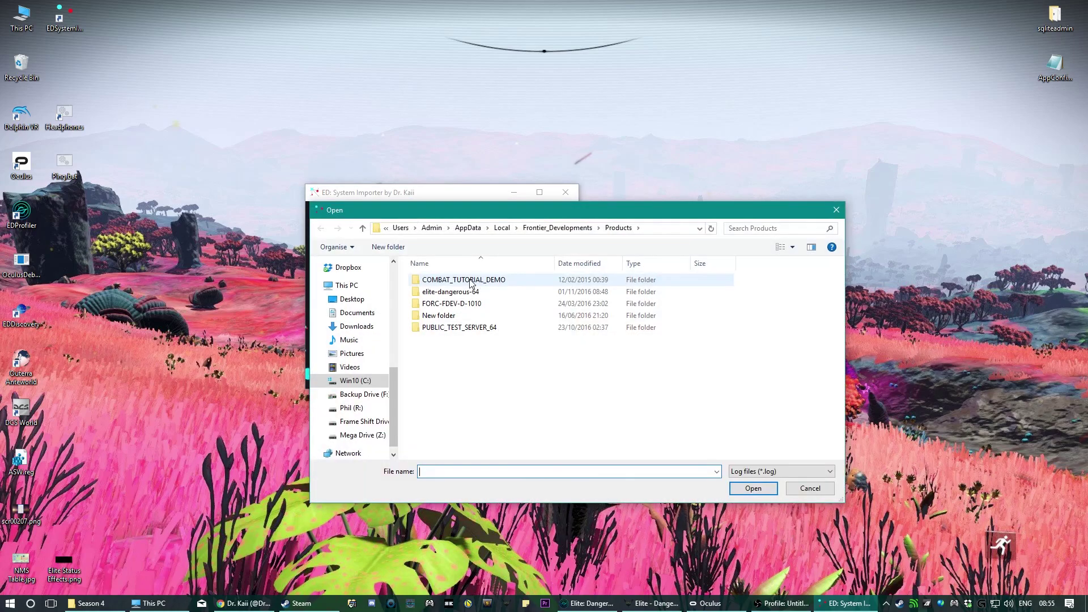
pyautogui.click(469, 291)
pyautogui.doubleClick(470, 293)
pyautogui.doubleClick(473, 291)
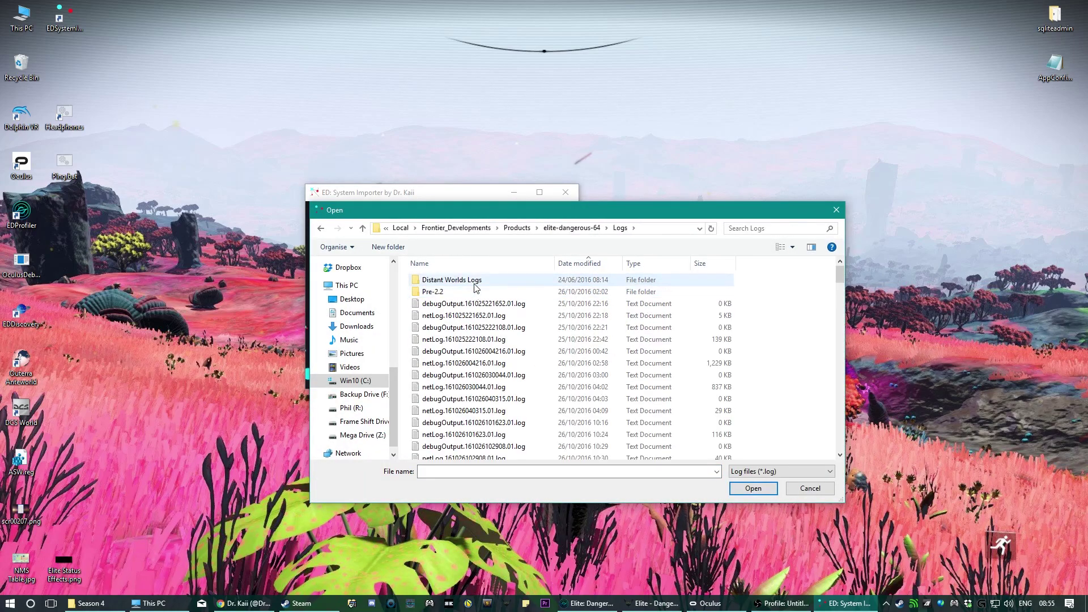
pyautogui.doubleClick(481, 316)
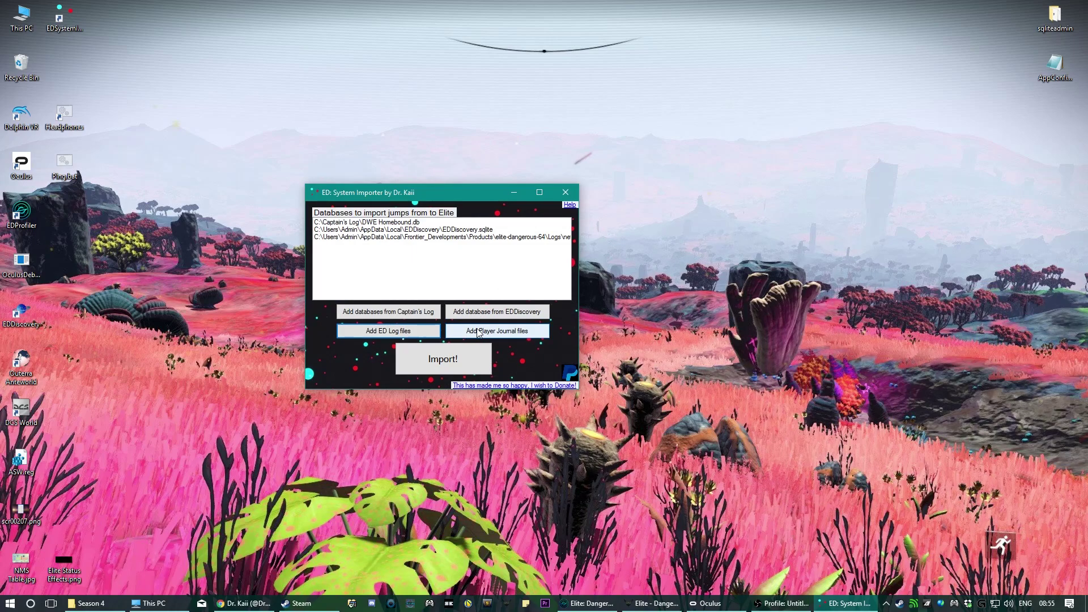
# Add the player journals Journal.161026161253.01.log, Journal.161026182951.01.log and Journal.161026192620.01.log from the Elite Dangerous saved games folder to the import list
pyautogui.click(478, 332)
pyautogui.scroll(-5, 822, 324)
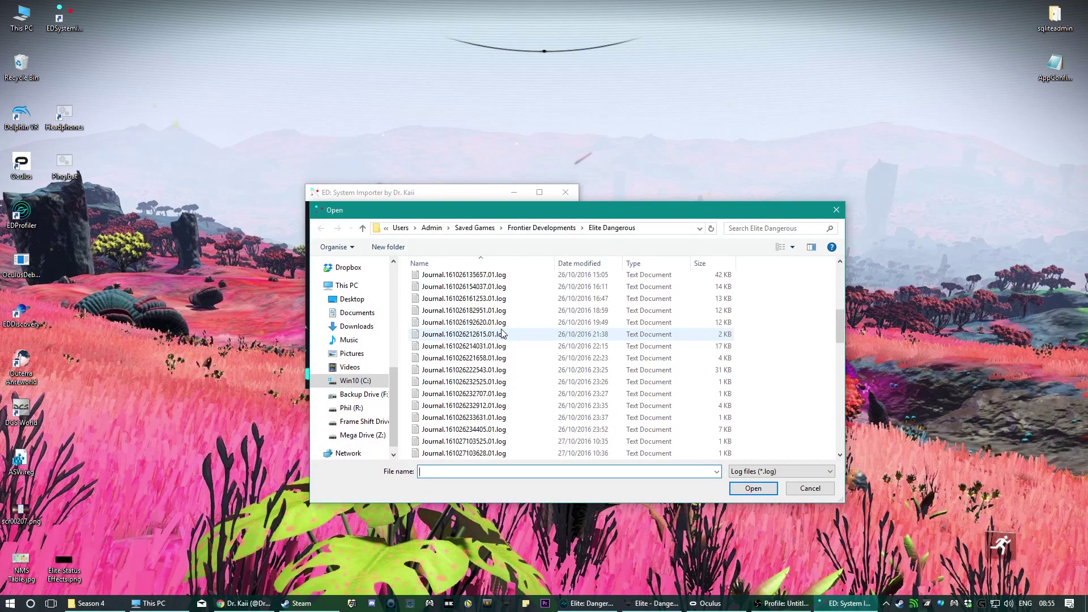
pyautogui.moveTo(752, 319); pyautogui.dragTo(676, 295)
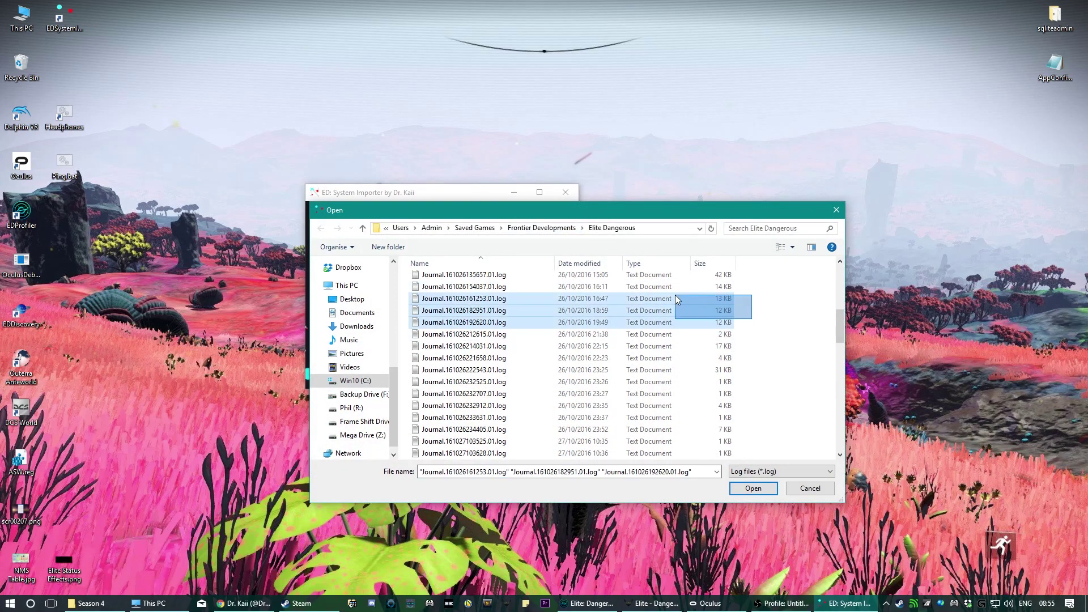
pyautogui.click(757, 493)
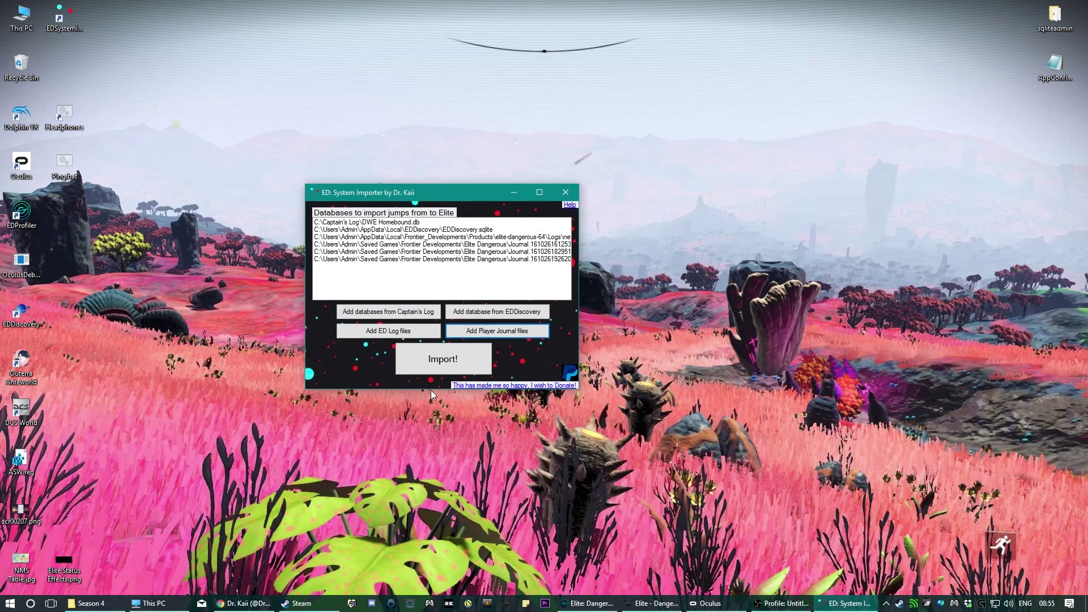
# Import all listed jump sources, dismiss the completion message and switch to the galaxy map in Elite Dangerous
pyautogui.click(462, 353)
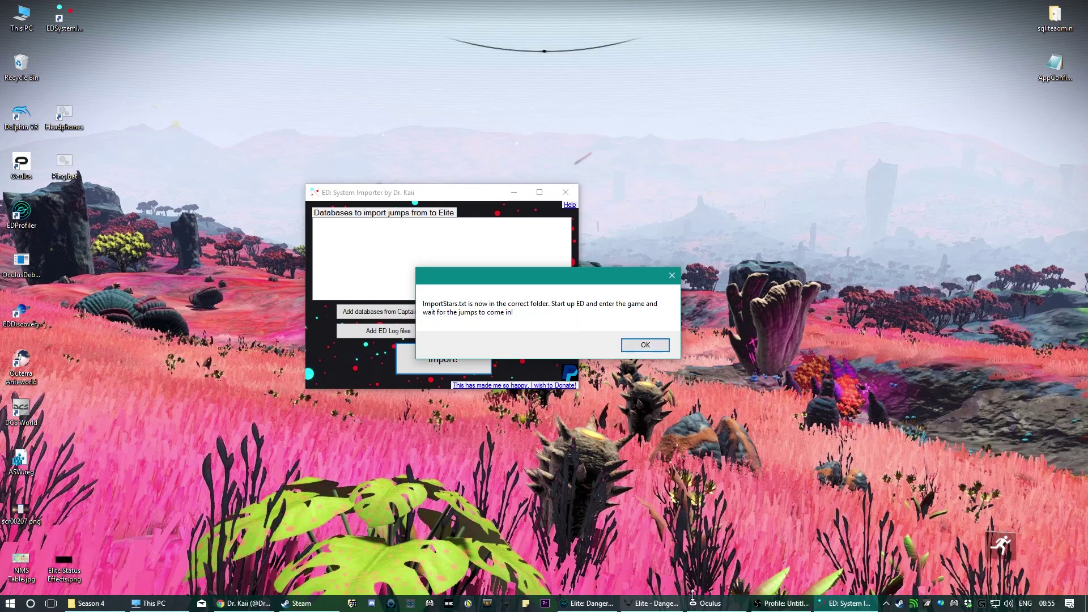
pyautogui.click(652, 343)
pyautogui.moveTo(468, 199); pyautogui.dragTo(579, 127)
pyautogui.click(675, 608)
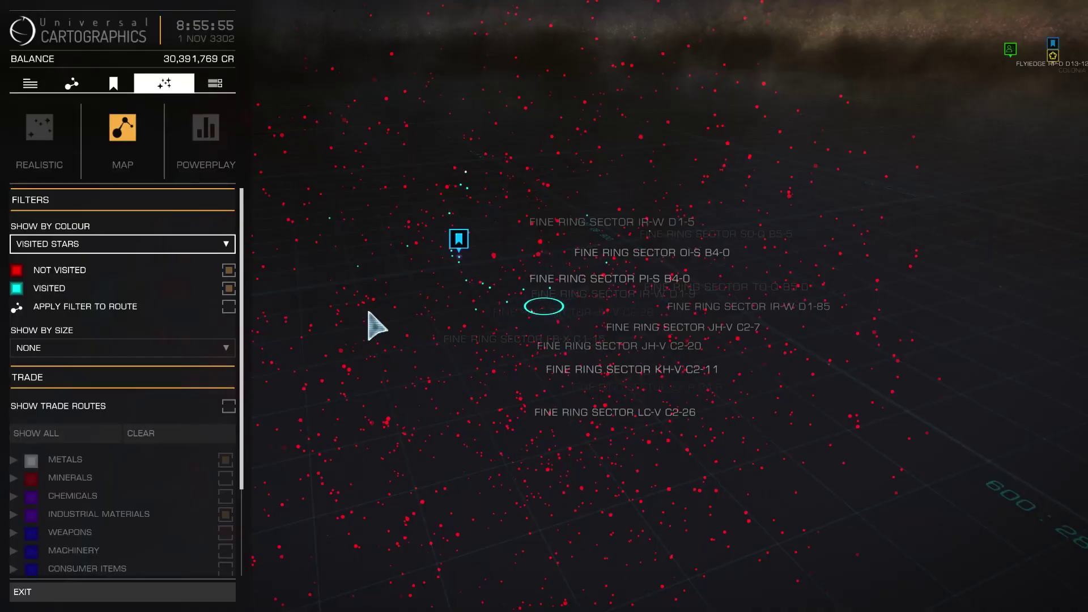
# Switch to File Explorer, open the first numbered folder in AppData\Local\Frontier Developments\Elite Dangerous and select ImportStars.txt
pyautogui.hotkey('alt', 'Tab')
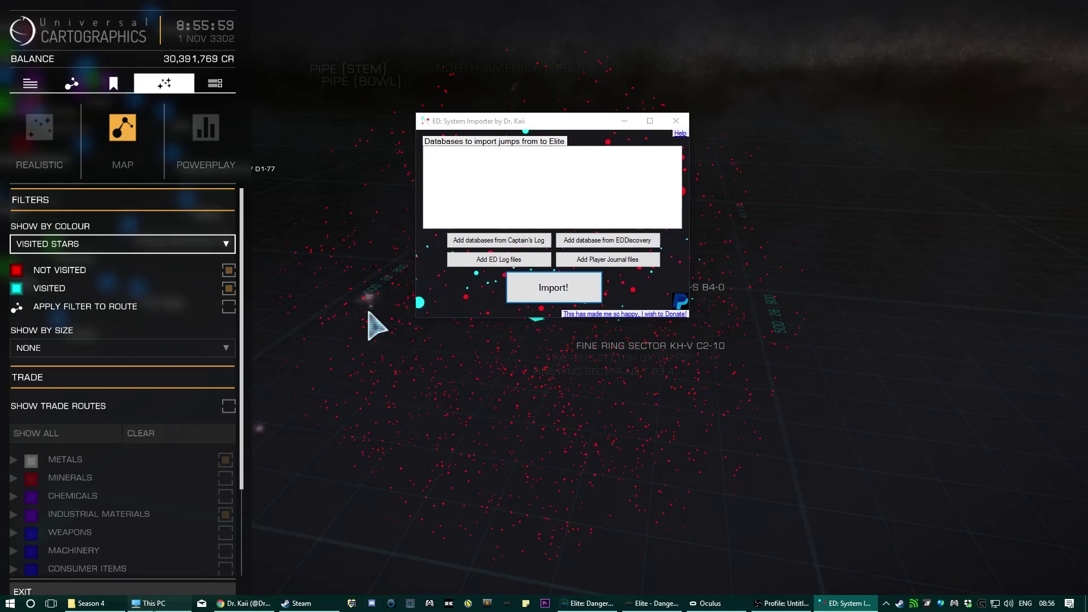
pyautogui.click(150, 604)
pyautogui.scroll(3, 241, 298)
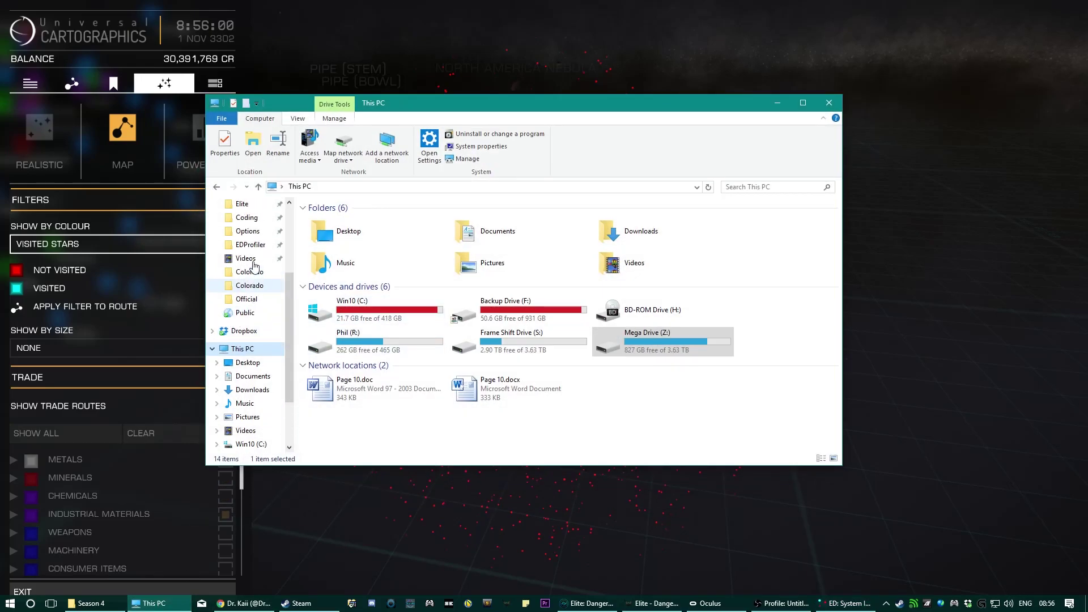
pyautogui.click(510, 340)
pyautogui.scroll(2, 252, 321)
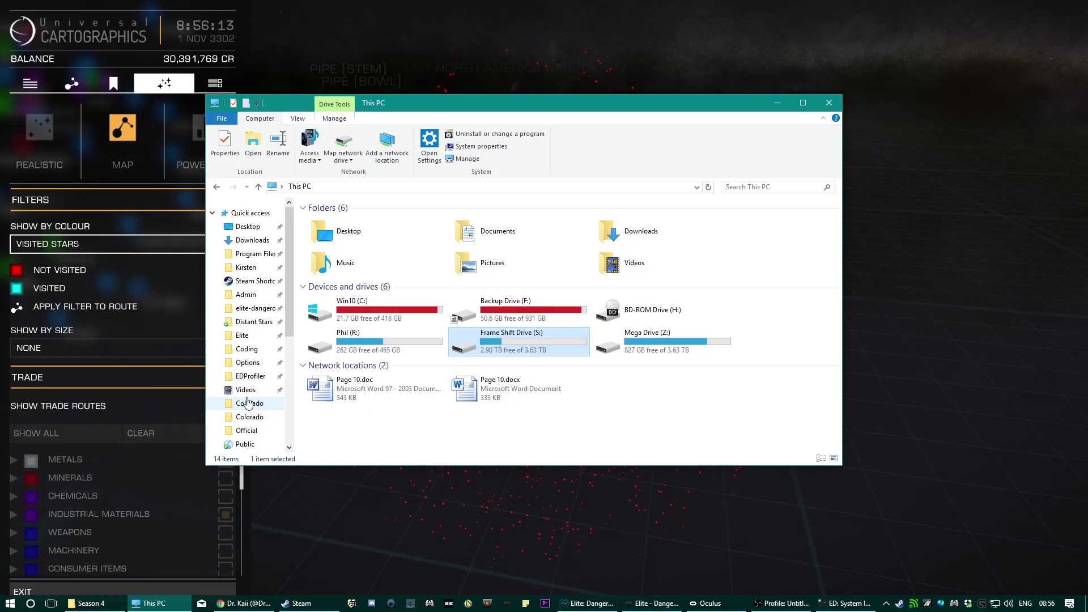
pyautogui.click(247, 363)
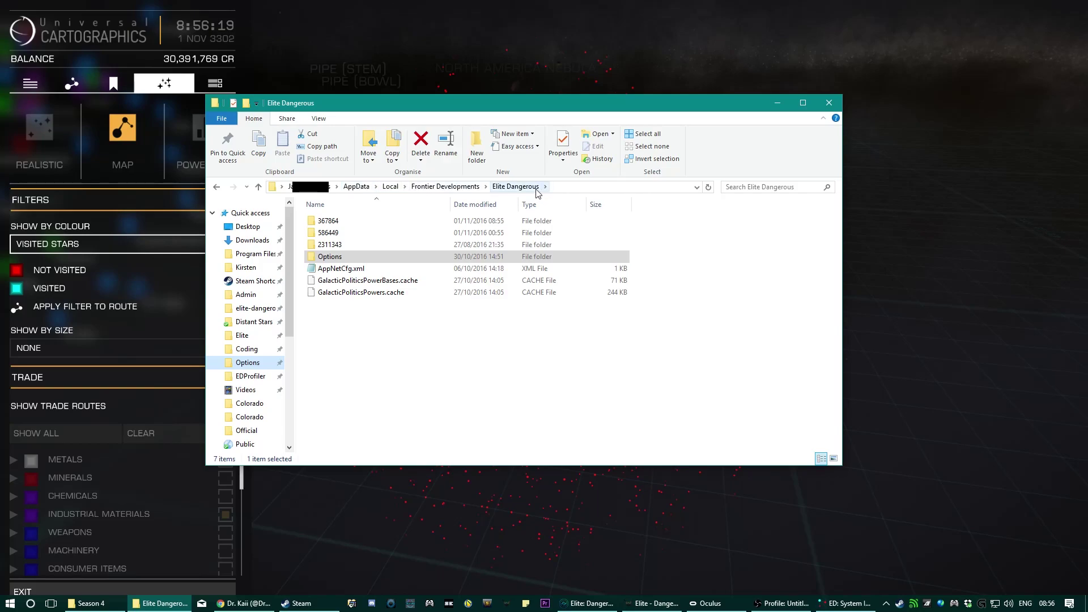
pyautogui.doubleClick(361, 221)
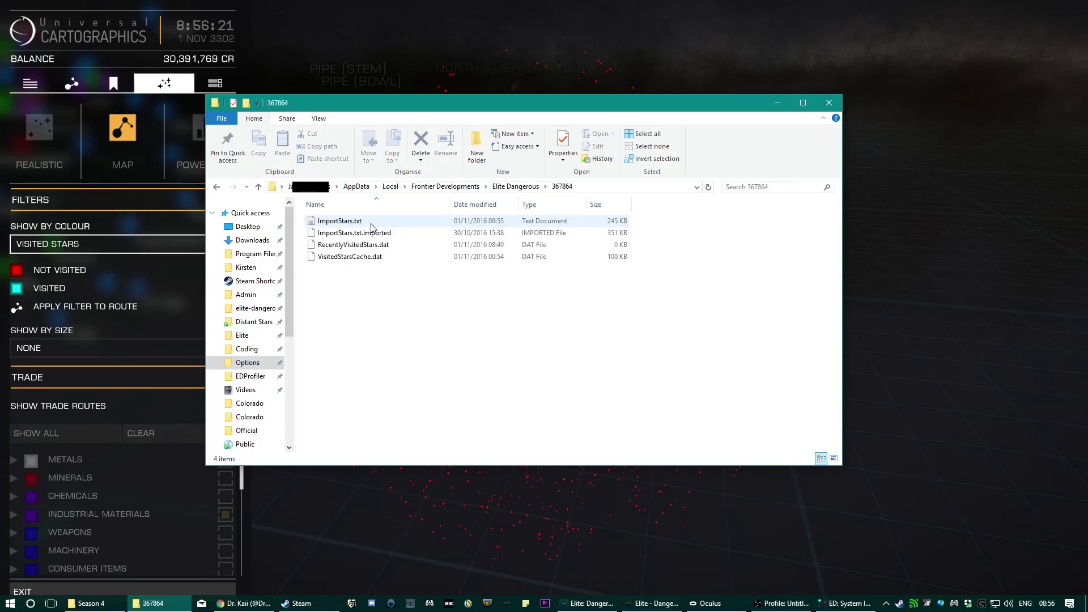
pyautogui.click(372, 224)
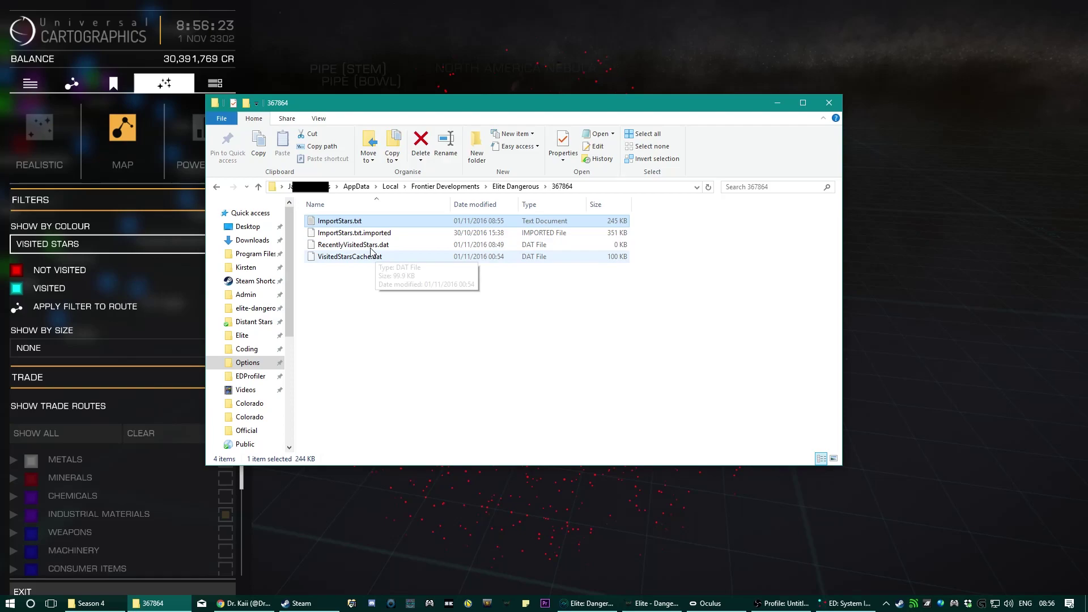
# Open ImportStars.txt in Notepad, look through its list of systems to the end and close it
pyautogui.click(847, 603)
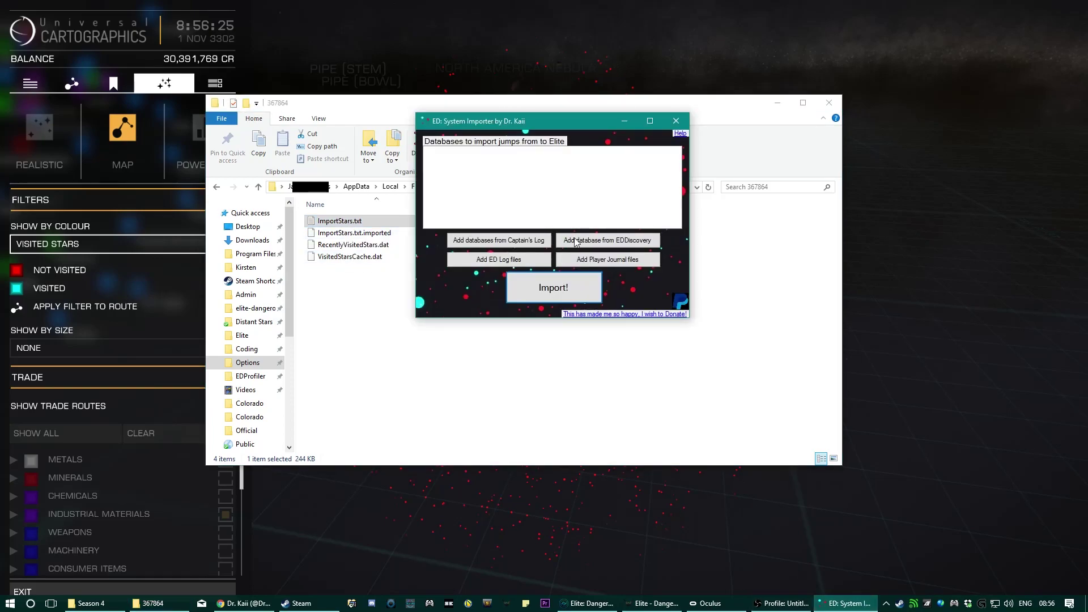
pyautogui.doubleClick(357, 221)
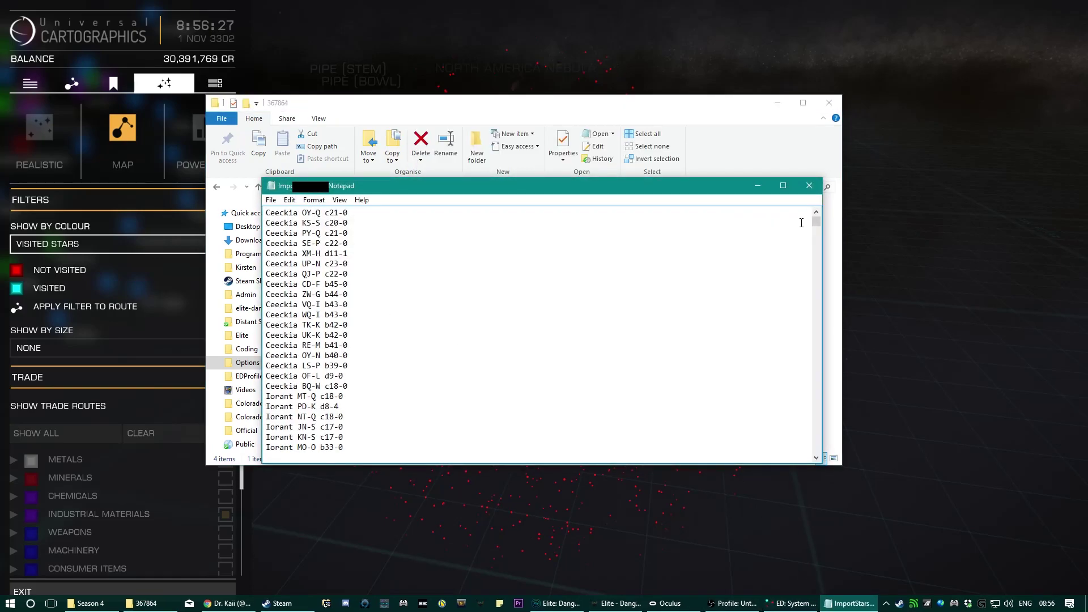
pyautogui.moveTo(822, 217); pyautogui.dragTo(834, 390)
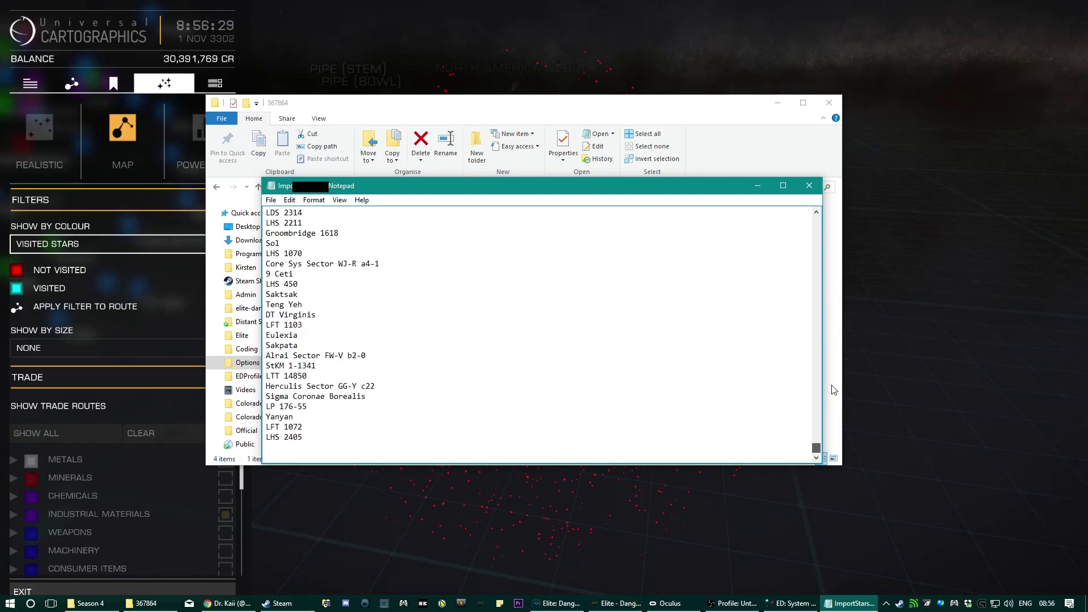
pyautogui.click(809, 186)
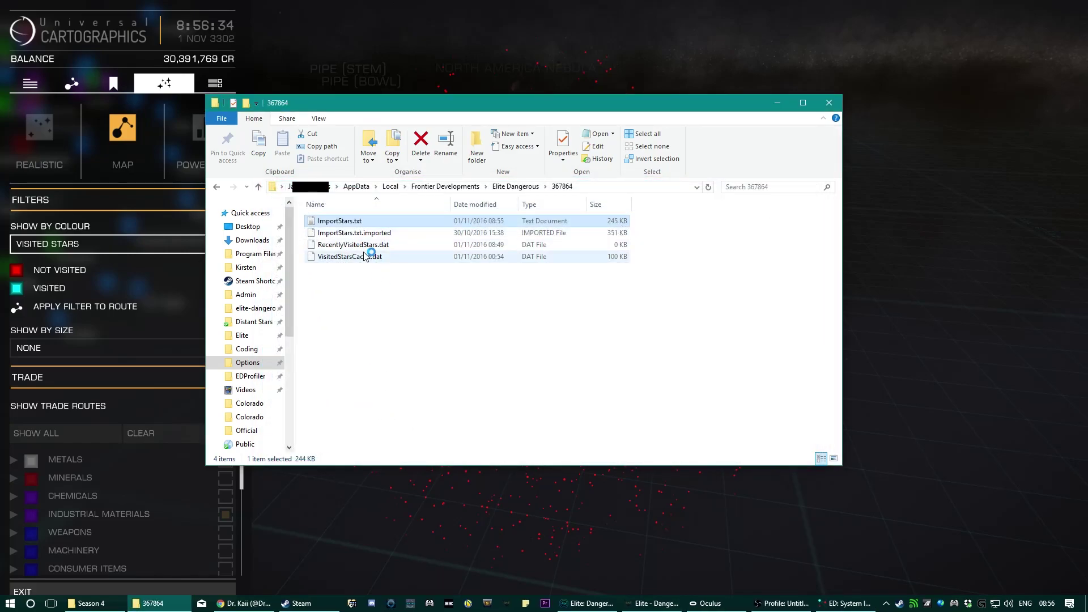
pyautogui.doubleClick(365, 222)
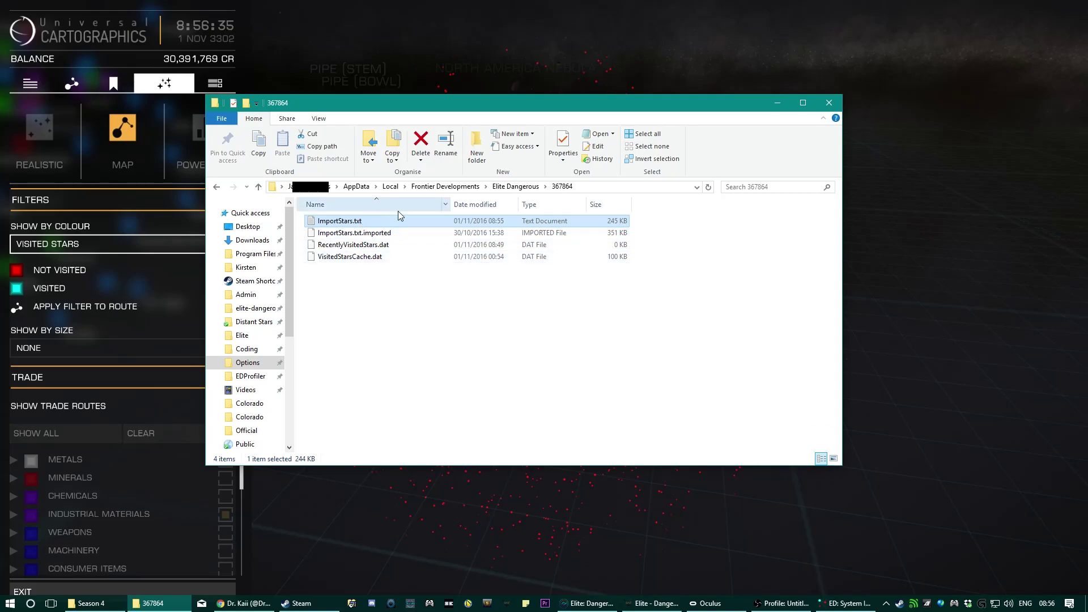
# Select VisitedStarsCache.dat and ImportStars.txt.imported in turn to point them out, and delete ImportStars.txt from the folder
pyautogui.click(367, 258)
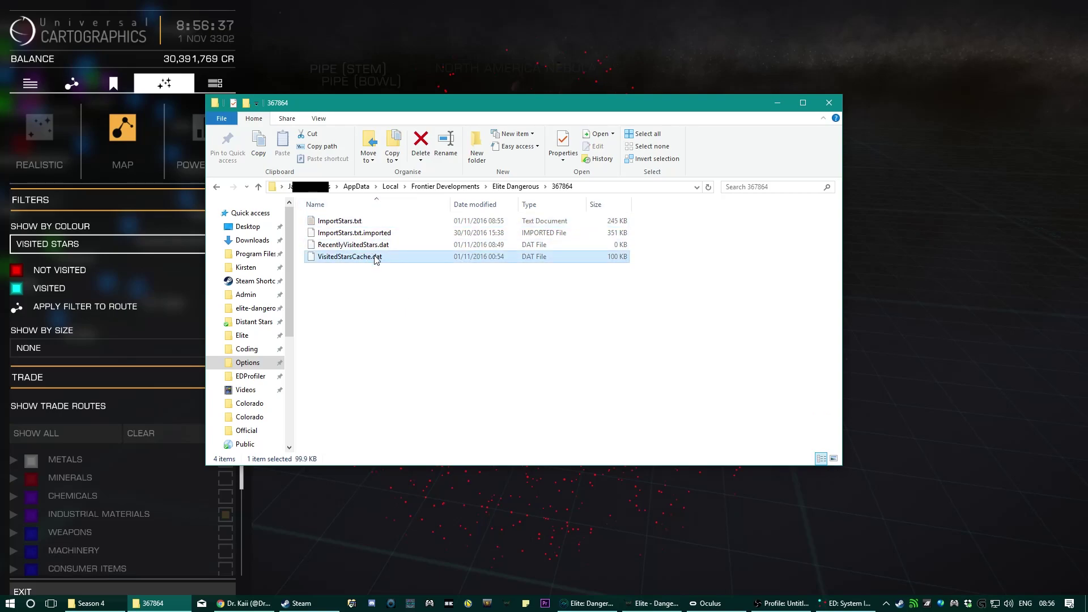
pyautogui.click(348, 234)
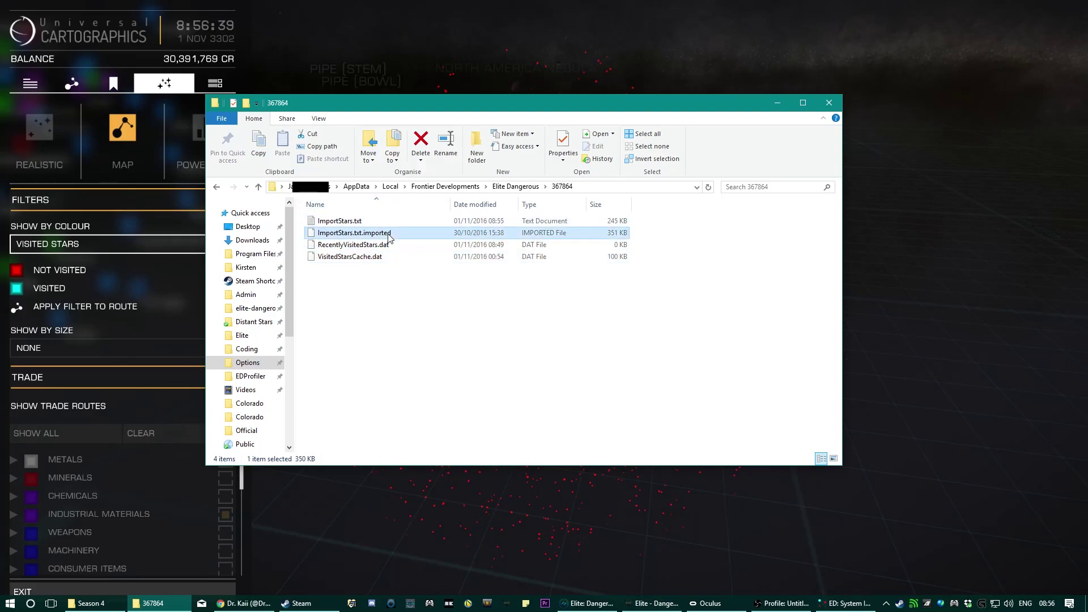
pyautogui.click(383, 221)
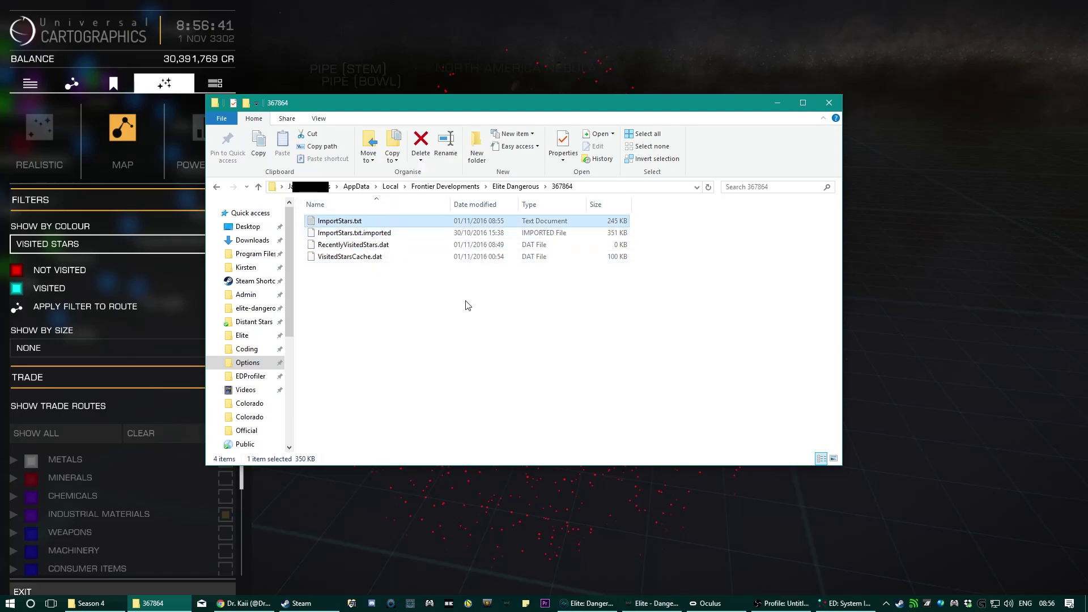
pyautogui.press('Delete')
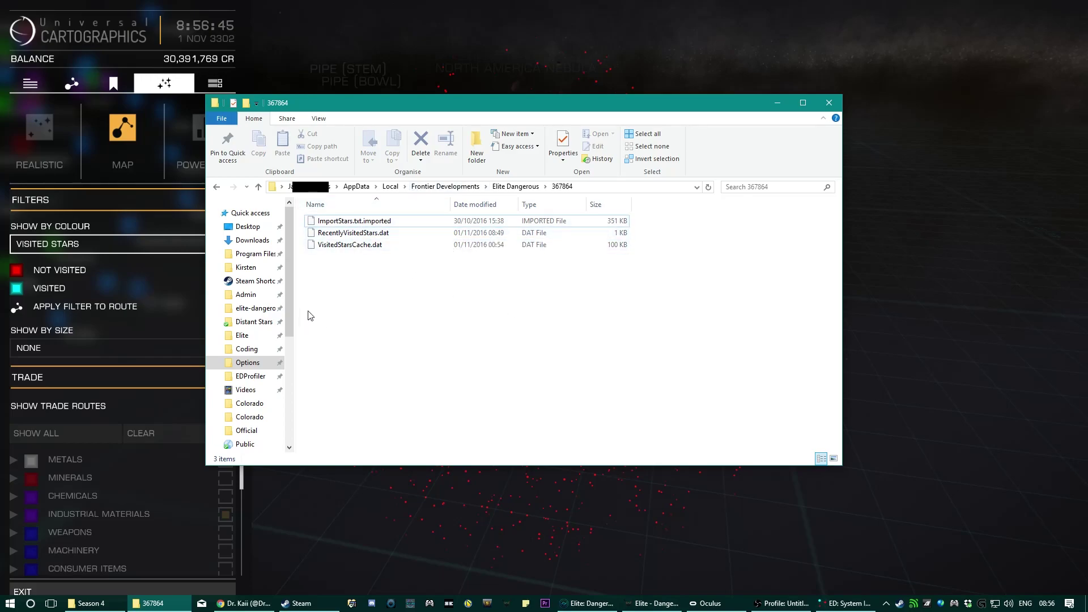
# Select VisitedStarsCache.dat to point it out and go back up to the Elite Dangerous folder
pyautogui.click(340, 247)
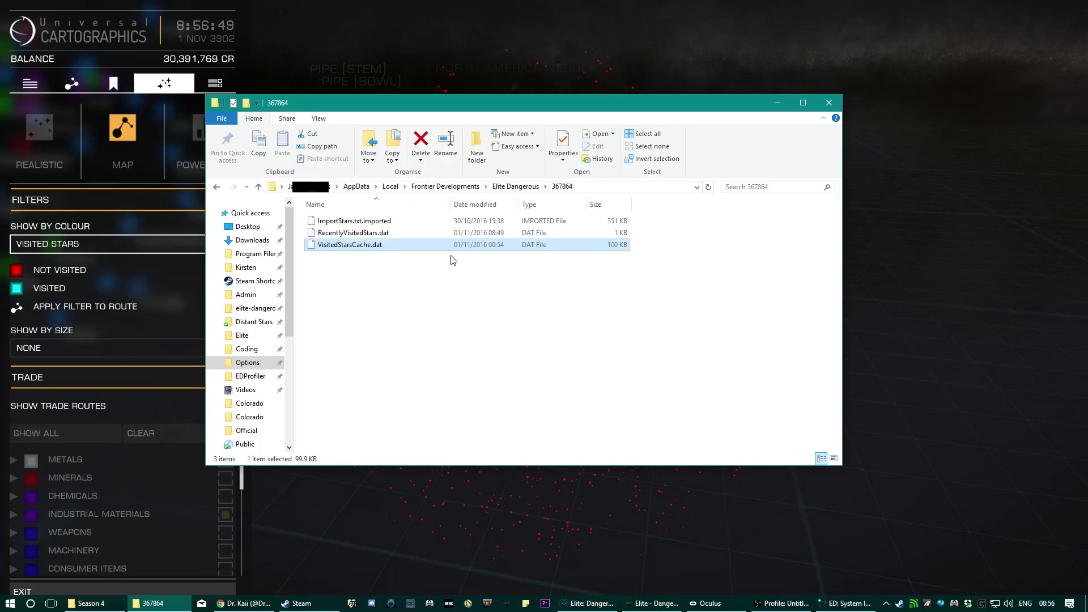
pyautogui.moveTo(593, 102); pyautogui.dragTo(701, 121)
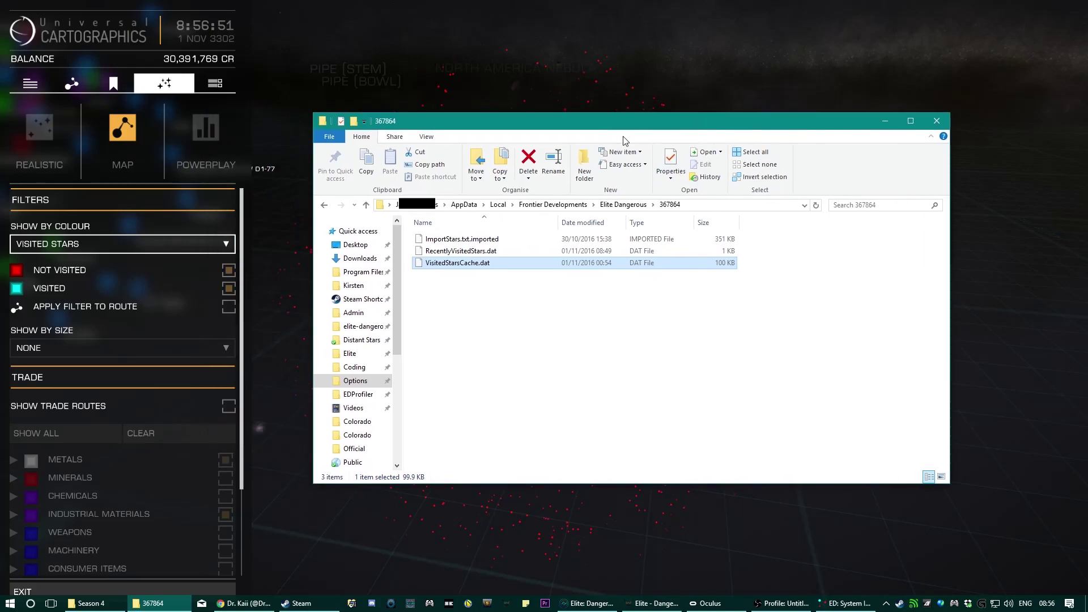
pyautogui.click(635, 205)
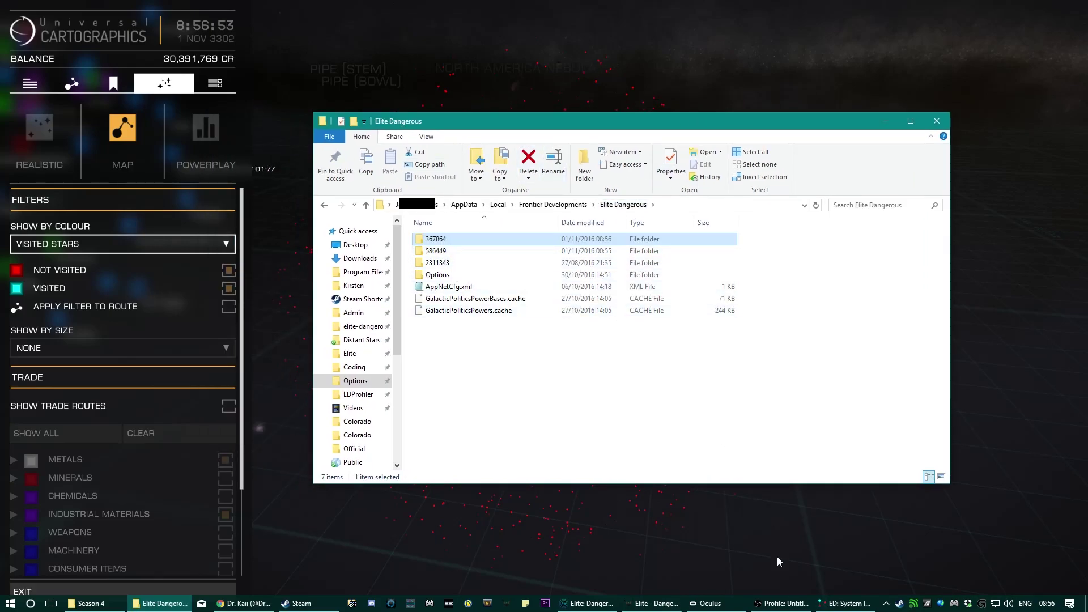
# Place the ED: System Importer beside File Explorer and reopen the first numbered folder with VisitedStarsCache.dat selected
pyautogui.click(845, 603)
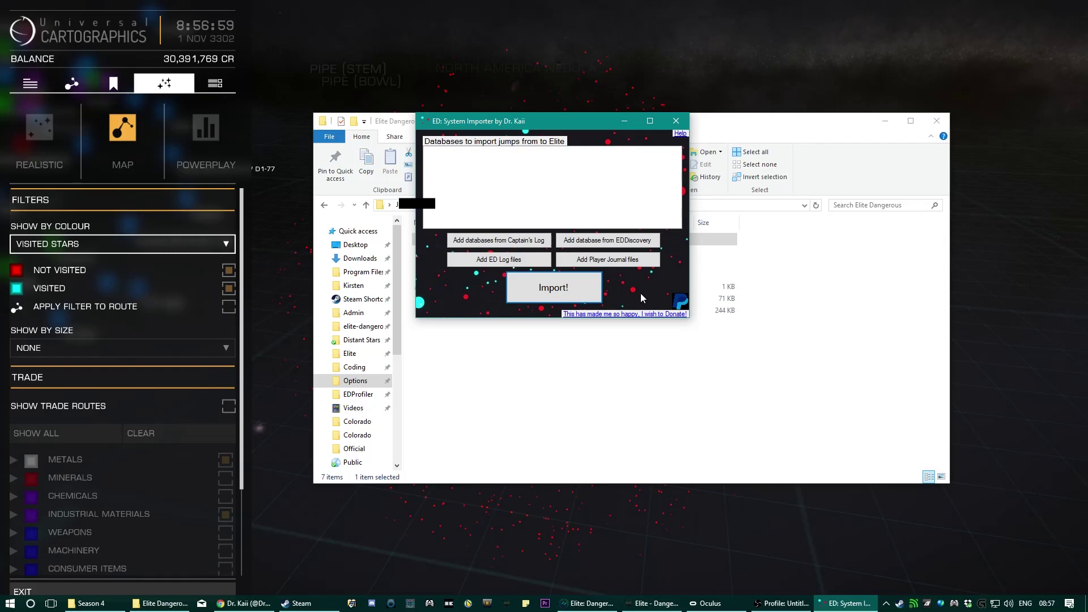
pyautogui.moveTo(522, 124); pyautogui.dragTo(170, 250)
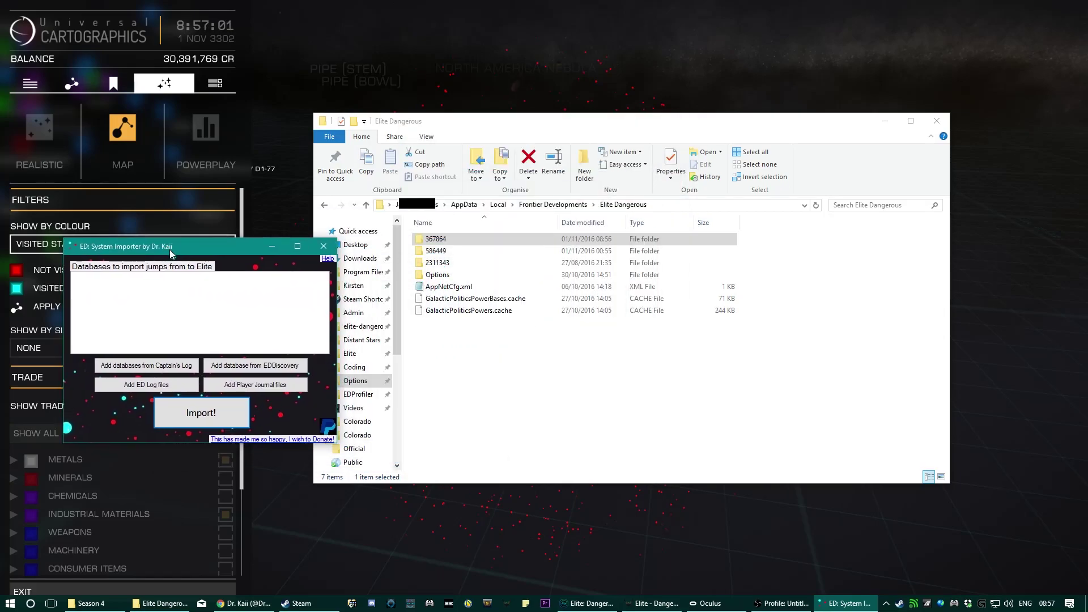
pyautogui.click(447, 251)
pyautogui.doubleClick(461, 241)
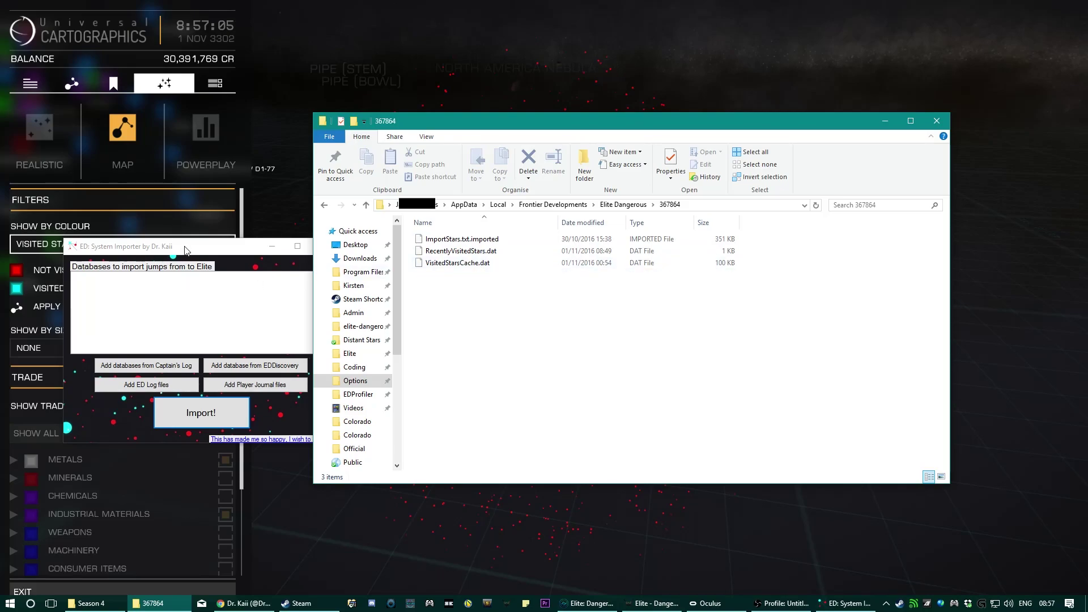
pyautogui.moveTo(187, 250); pyautogui.dragTo(201, 252)
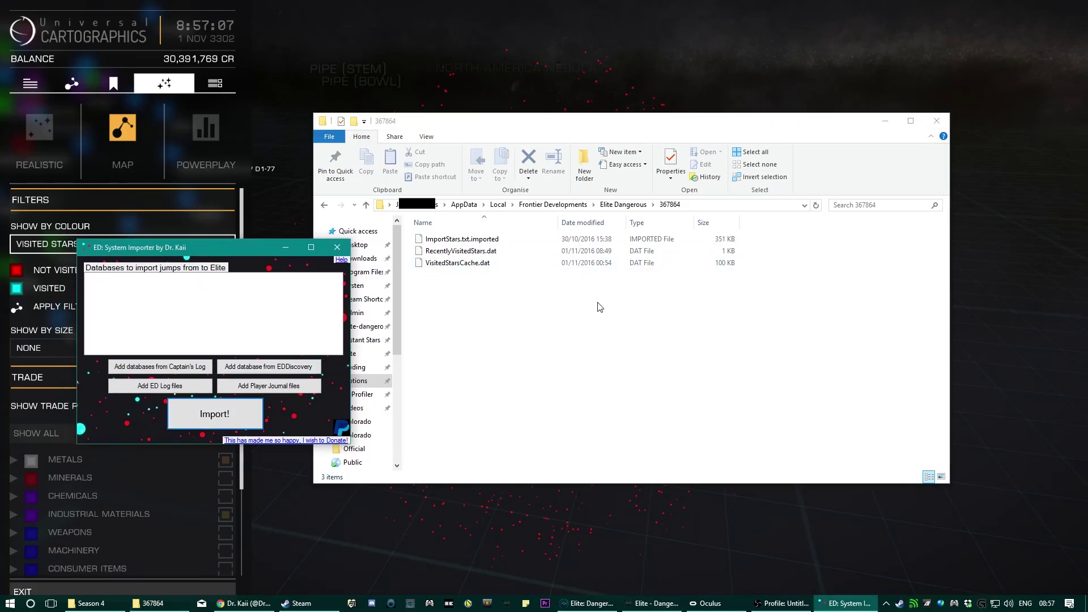
pyautogui.click(652, 264)
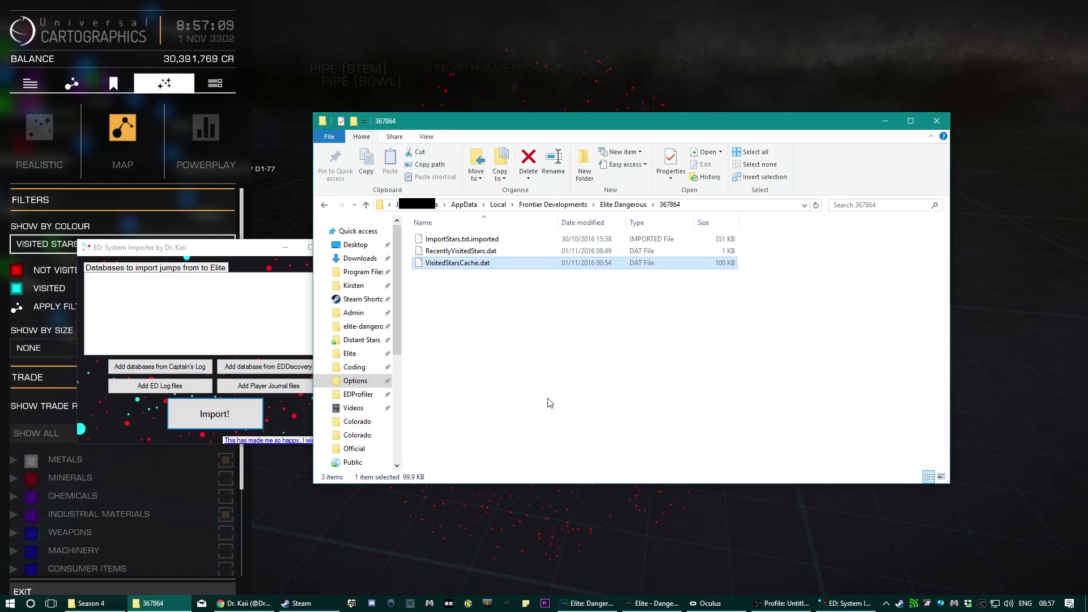
pyautogui.moveTo(585, 128); pyautogui.dragTo(641, 105)
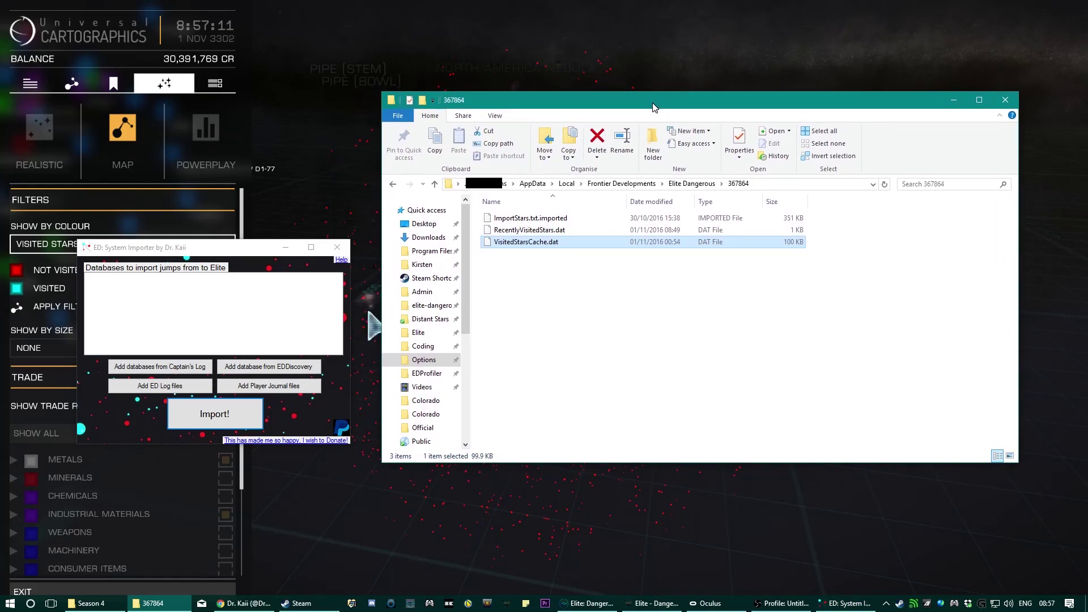
# Switch to Chrome and open the ED: System Importer forum thread linked in the newest tweet, going down to its download link
pyautogui.click(244, 604)
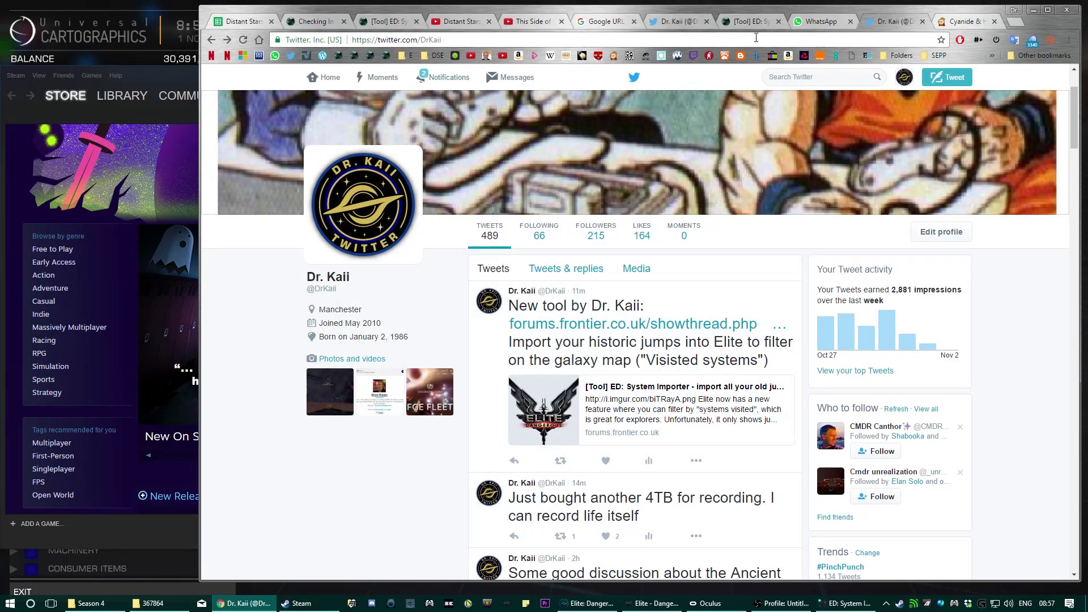
pyautogui.click(692, 333)
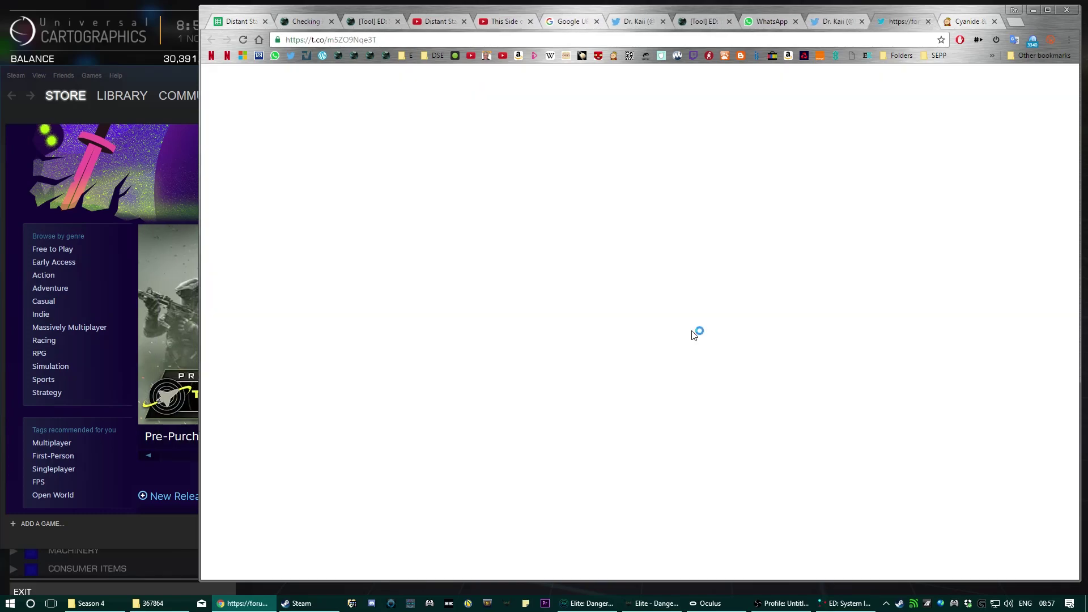
pyautogui.scroll(-10, 692, 331)
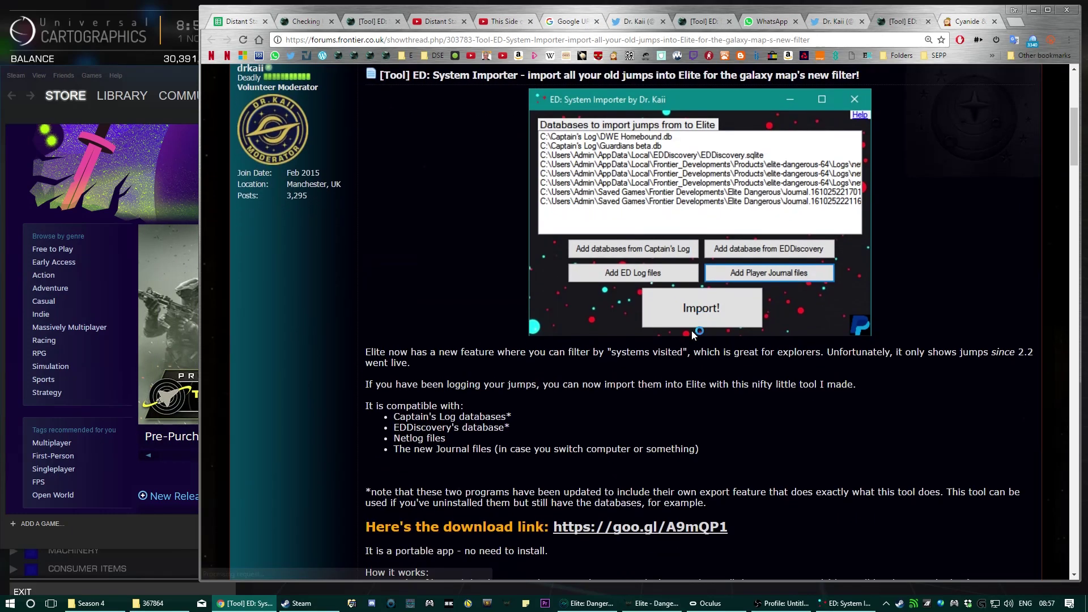
# Download the EDSystemImporter setup file from its publish page, run it and move the launched importer window lower
pyautogui.click(633, 265)
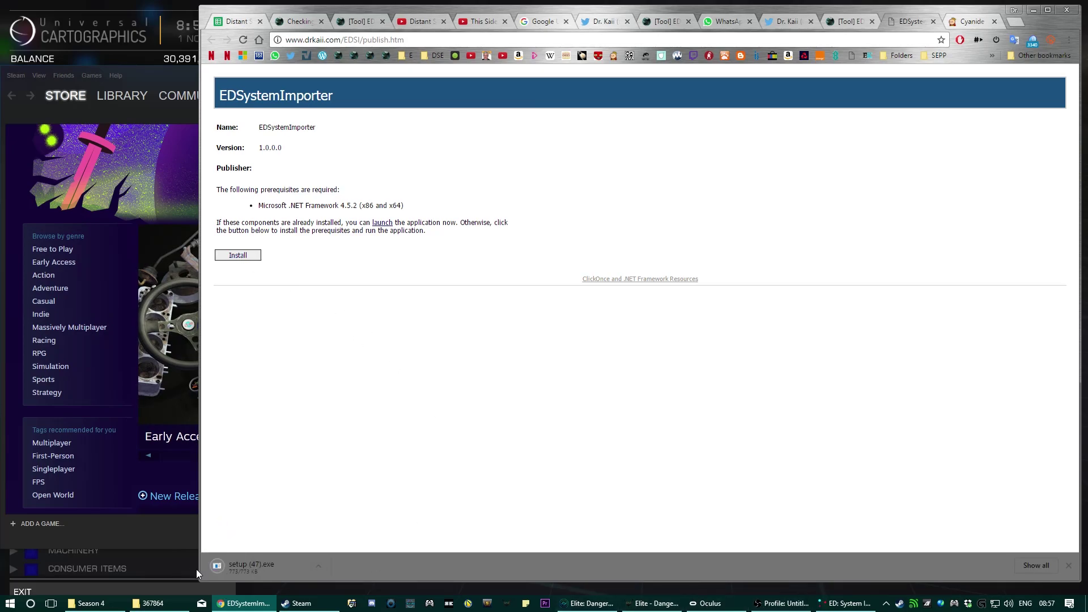
pyautogui.click(237, 567)
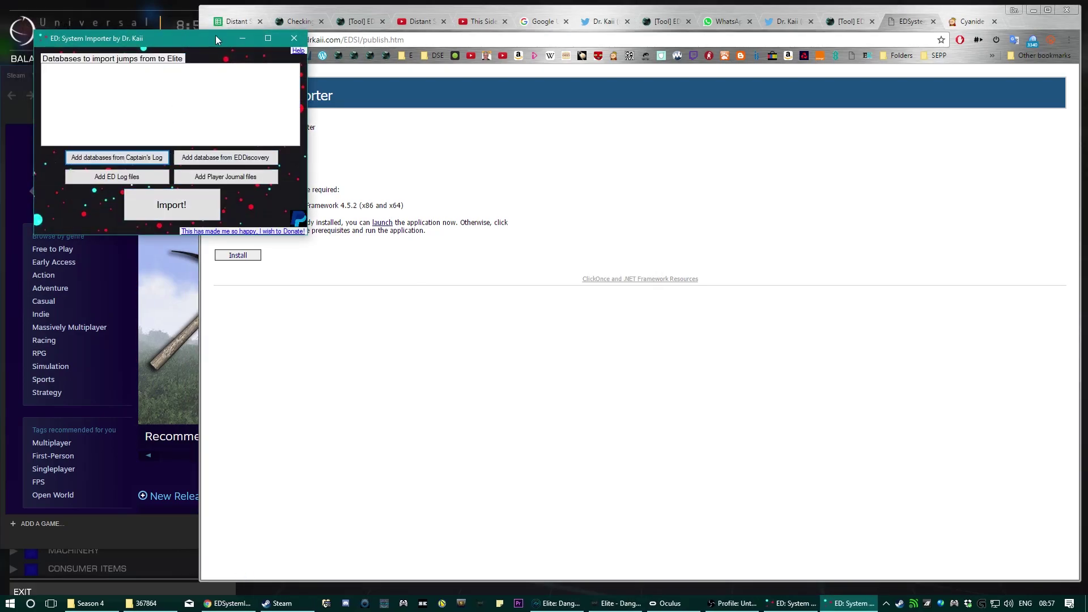
pyautogui.moveTo(209, 37); pyautogui.dragTo(223, 177)
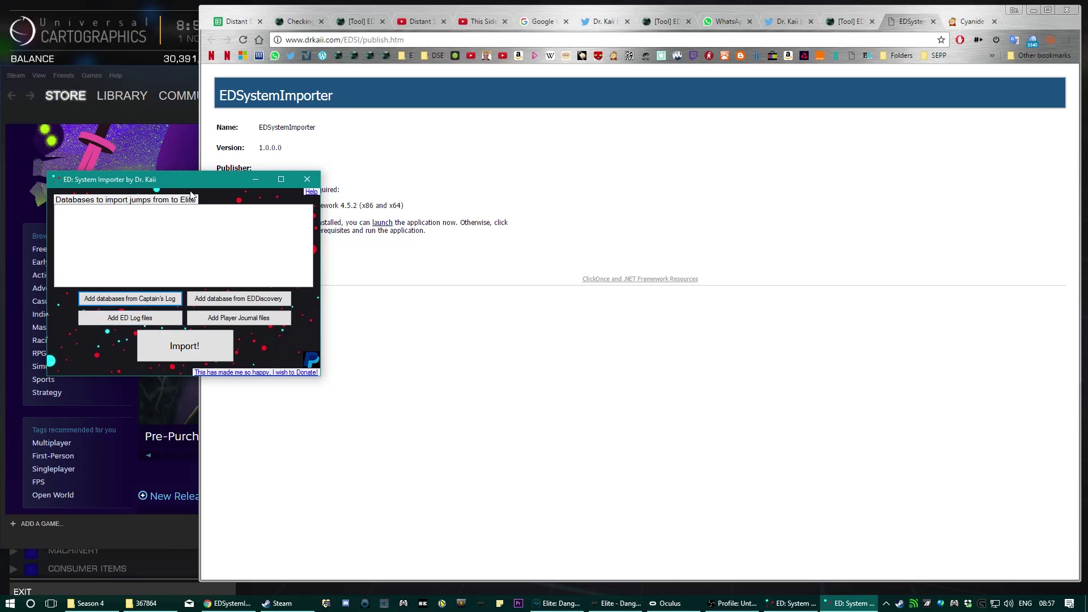
# Move the importer window aside, switch to the Elite Dangerous galaxy map and examine the visited-stars colouring around Barnard's Loop and the Orion and Running Man Nebulae
pyautogui.moveTo(200, 183); pyautogui.dragTo(586, 249)
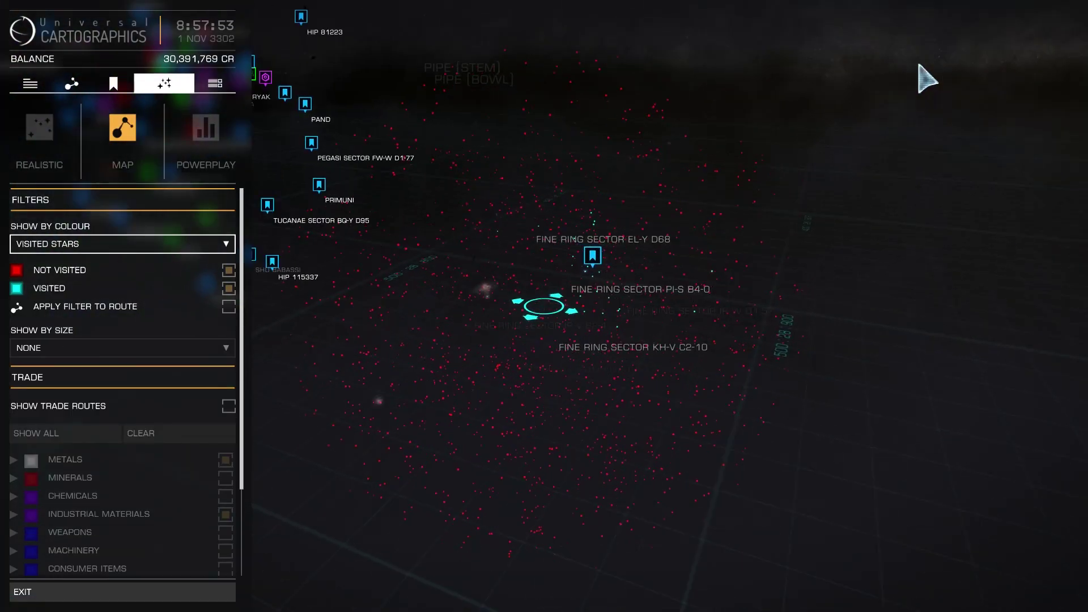
pyautogui.press('q')
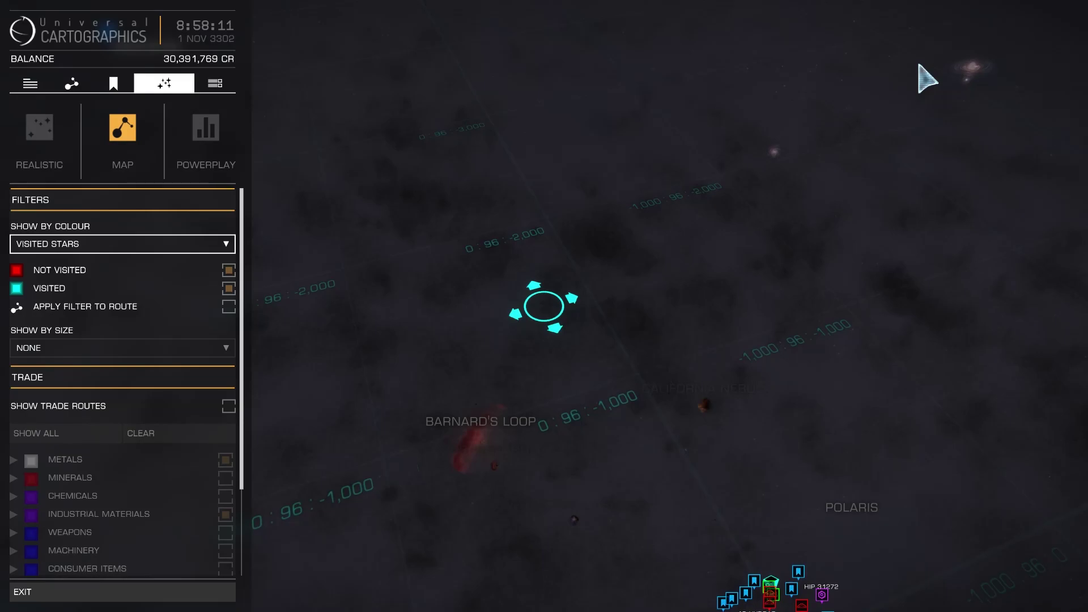
pyautogui.press('f')
pyautogui.press('w')
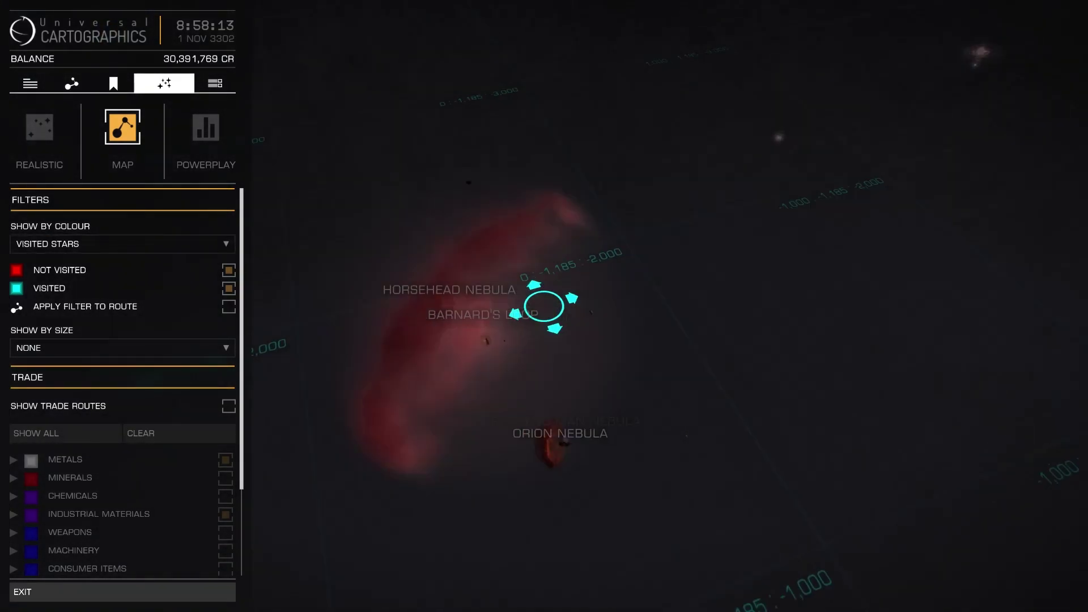
pyautogui.press('w')
pyautogui.press('r')
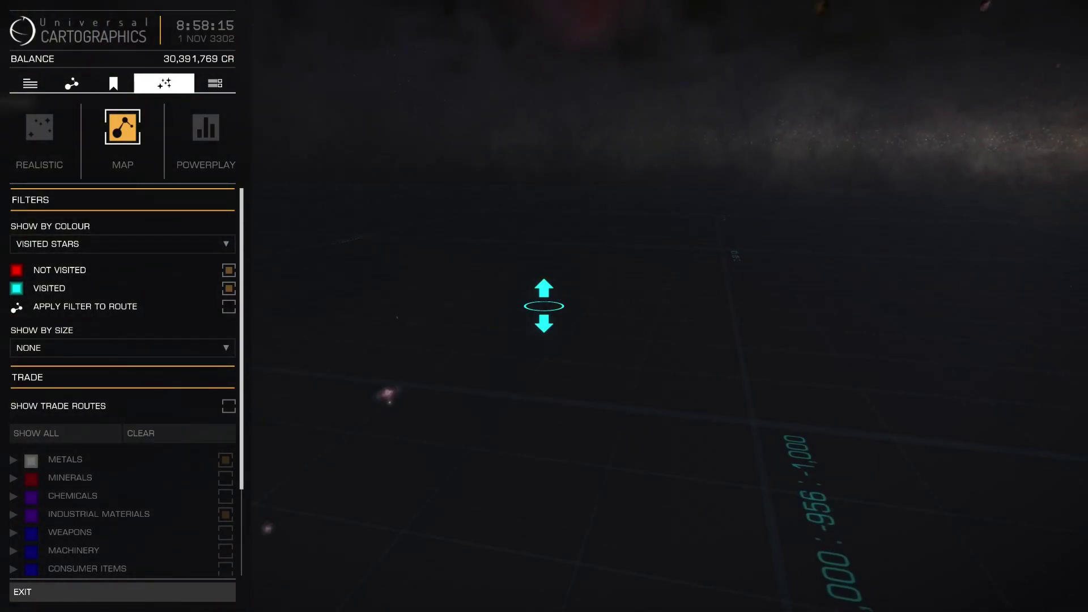
pyautogui.press('w')
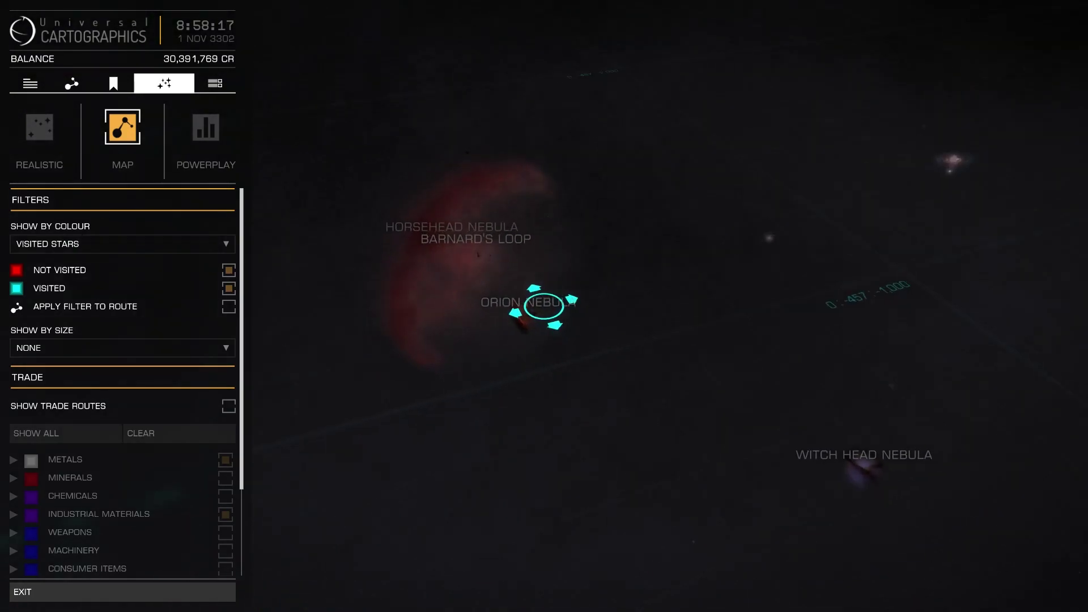
pyautogui.scroll(5, 545, 306)
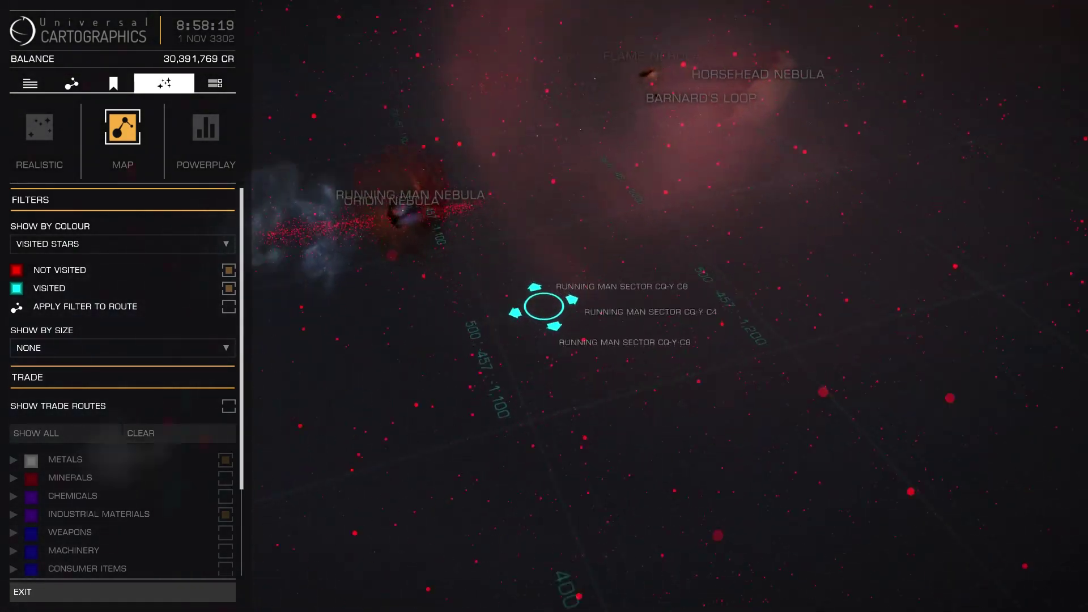
pyautogui.press('w')
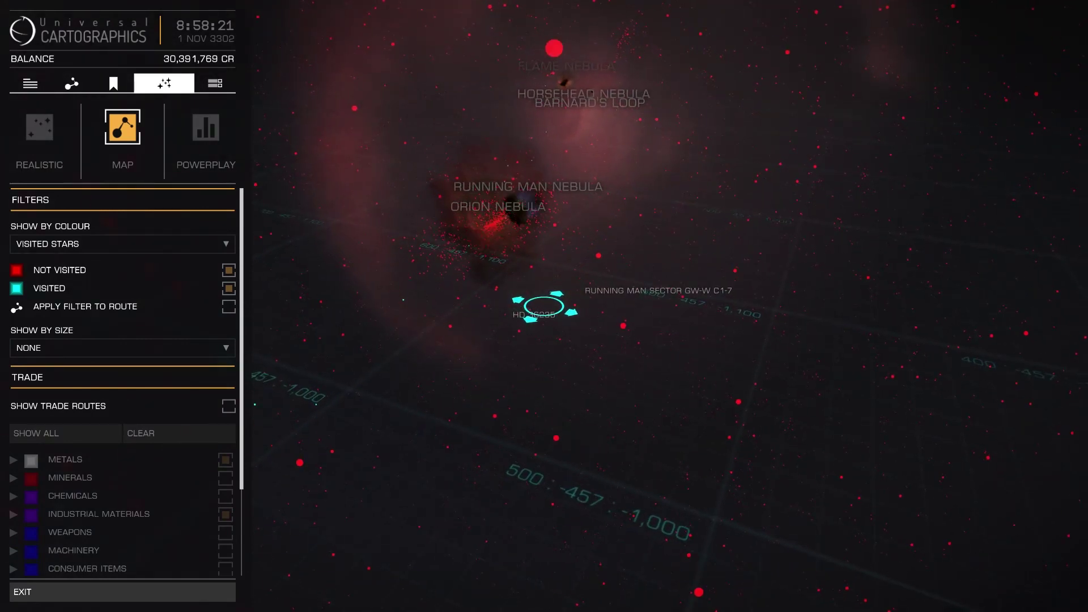